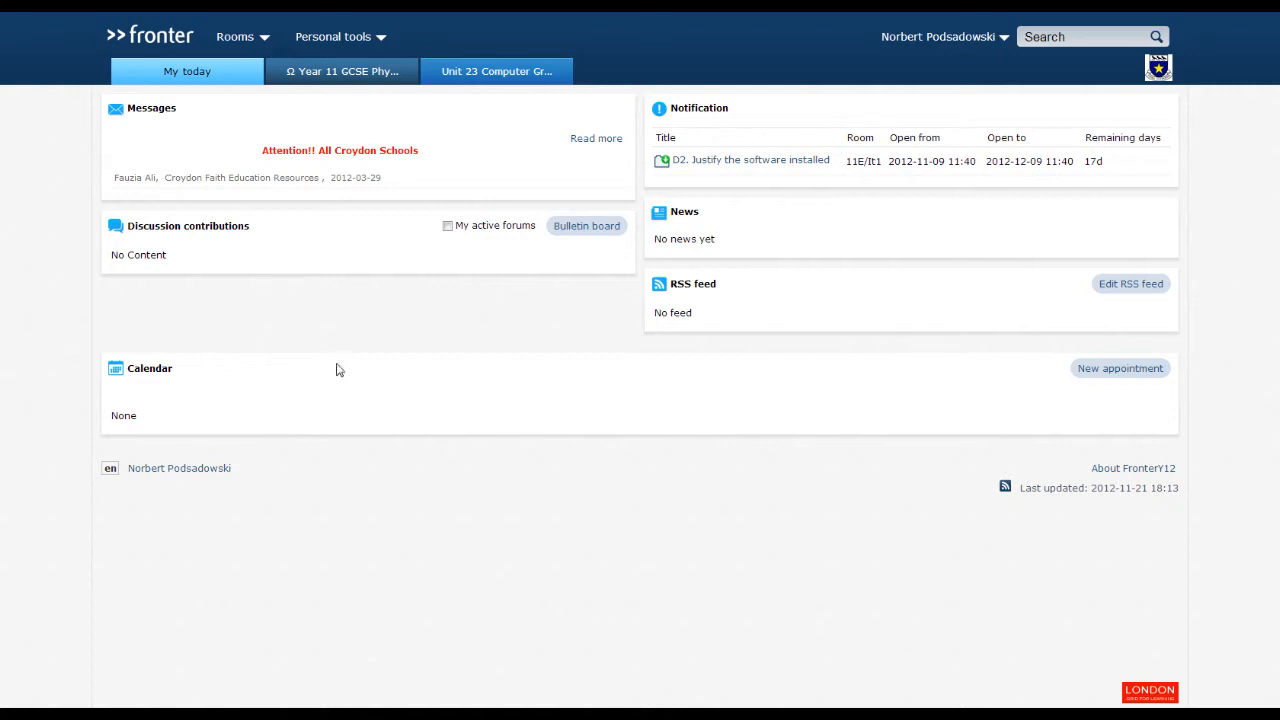
{"action": "left_click_drag", "start_coordinate": [292, 352], "coordinate": [305, 243]}
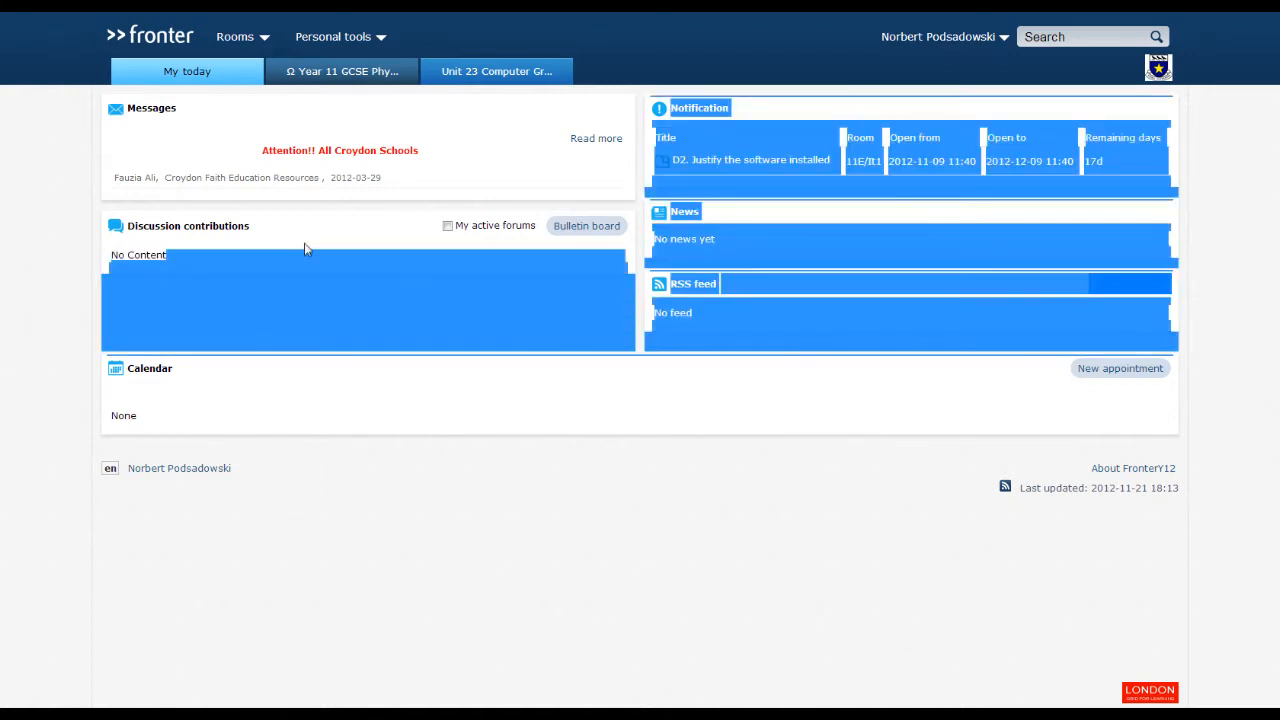
{"action": "left_click", "coordinate": [305, 243]}
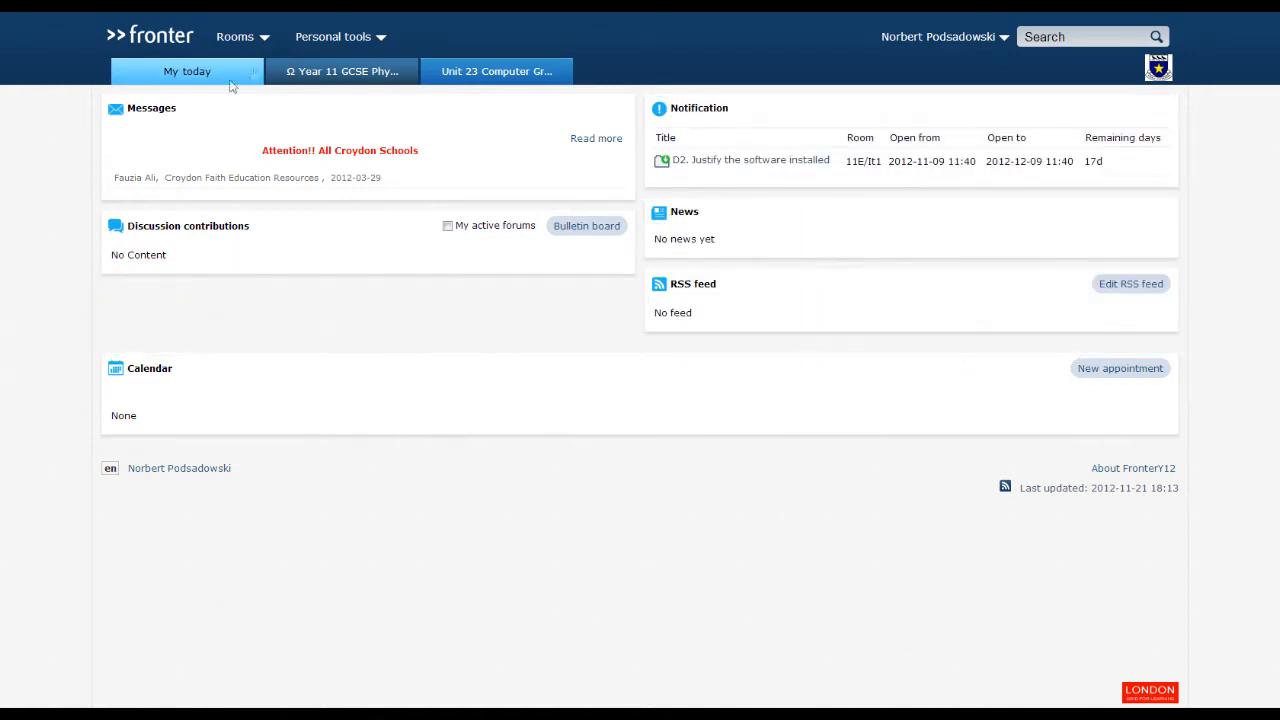
{"action": "left_click", "coordinate": [259, 40]}
{"action": "left_click", "coordinate": [166, 74]}
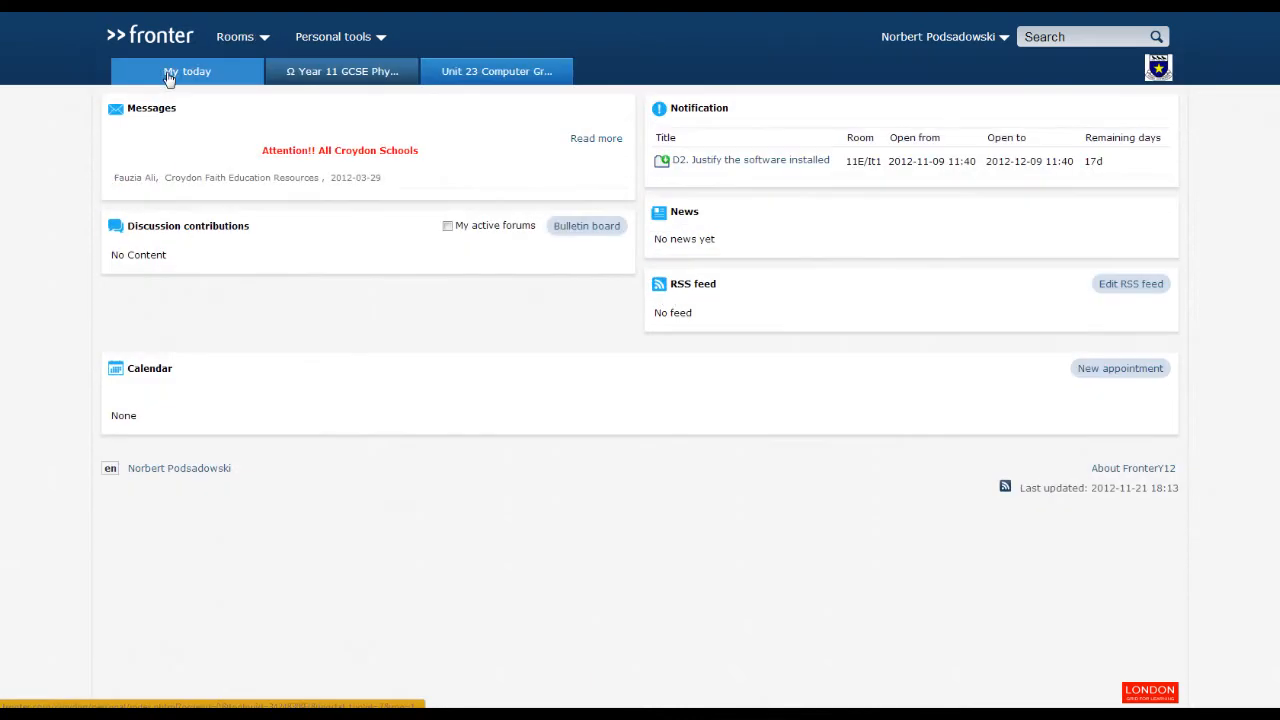
Step: Open the Test section of the Unit 23 Computer Graphics room
{"action": "scroll", "coordinate": [262, 617], "scroll_direction": "down", "scroll_amount": 2}
{"action": "left_click", "coordinate": [262, 615]}
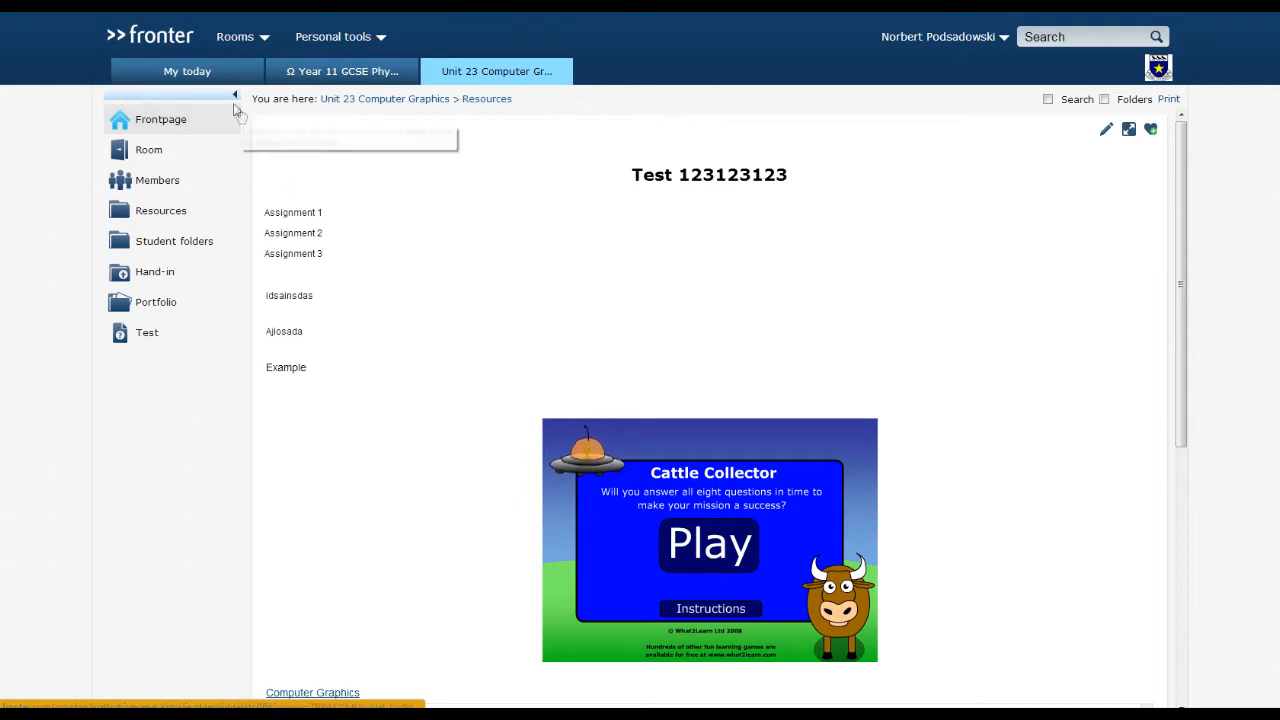
{"action": "left_click", "coordinate": [147, 346]}
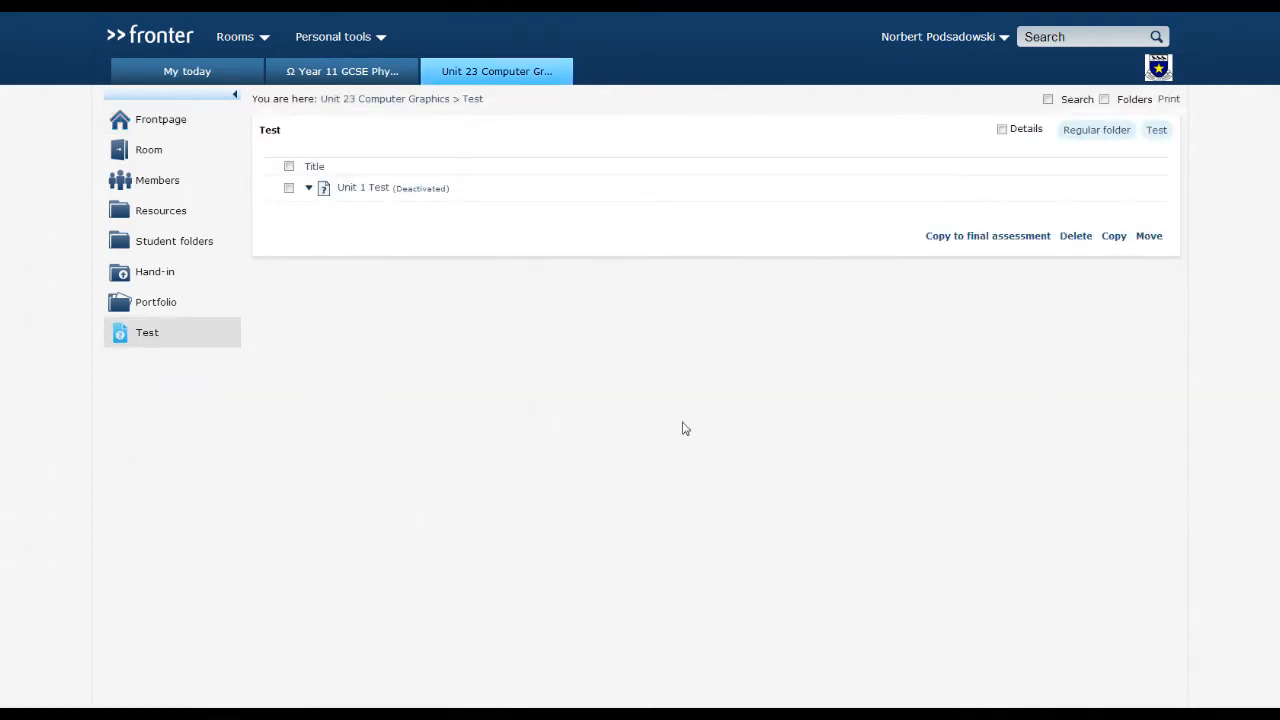
Step: Create a new test titled "Unit 2 Test" and save it
{"action": "left_click", "coordinate": [1156, 138]}
{"action": "left_click", "coordinate": [1155, 131]}
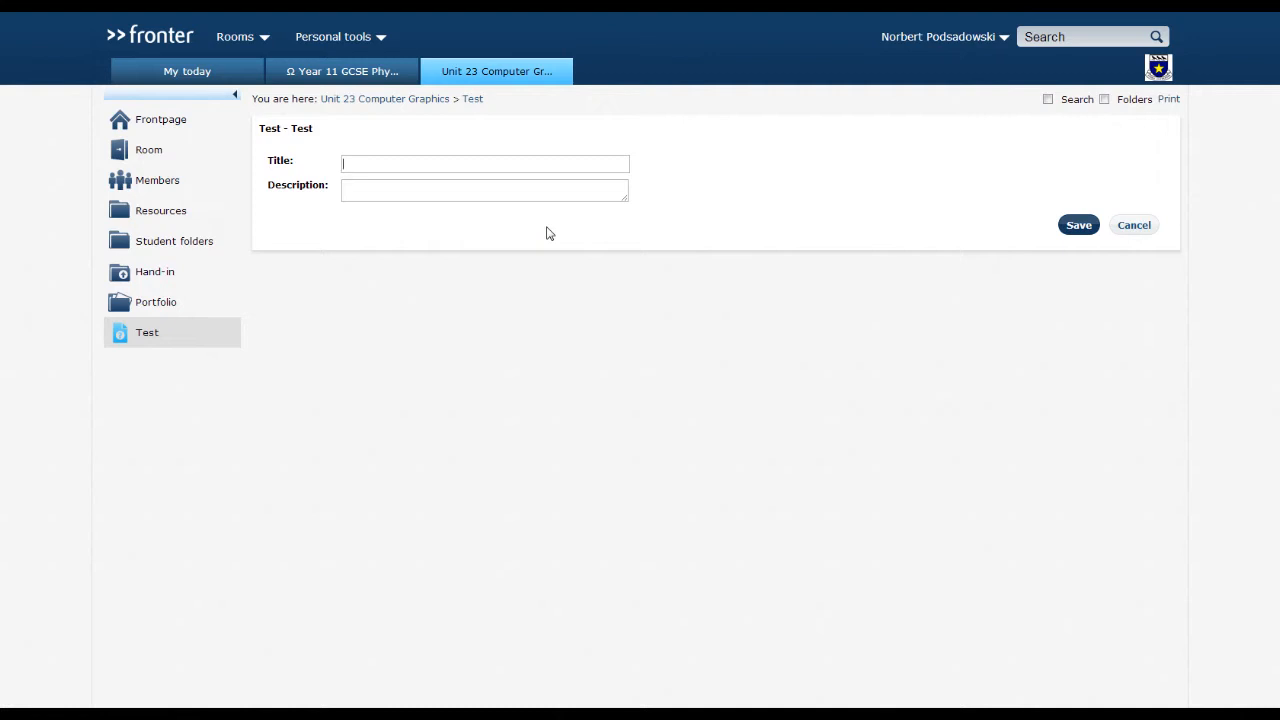
{"action": "type", "text": "U"}
{"action": "key", "text": "Caps_Lock"}
{"action": "type", "text": "n"}
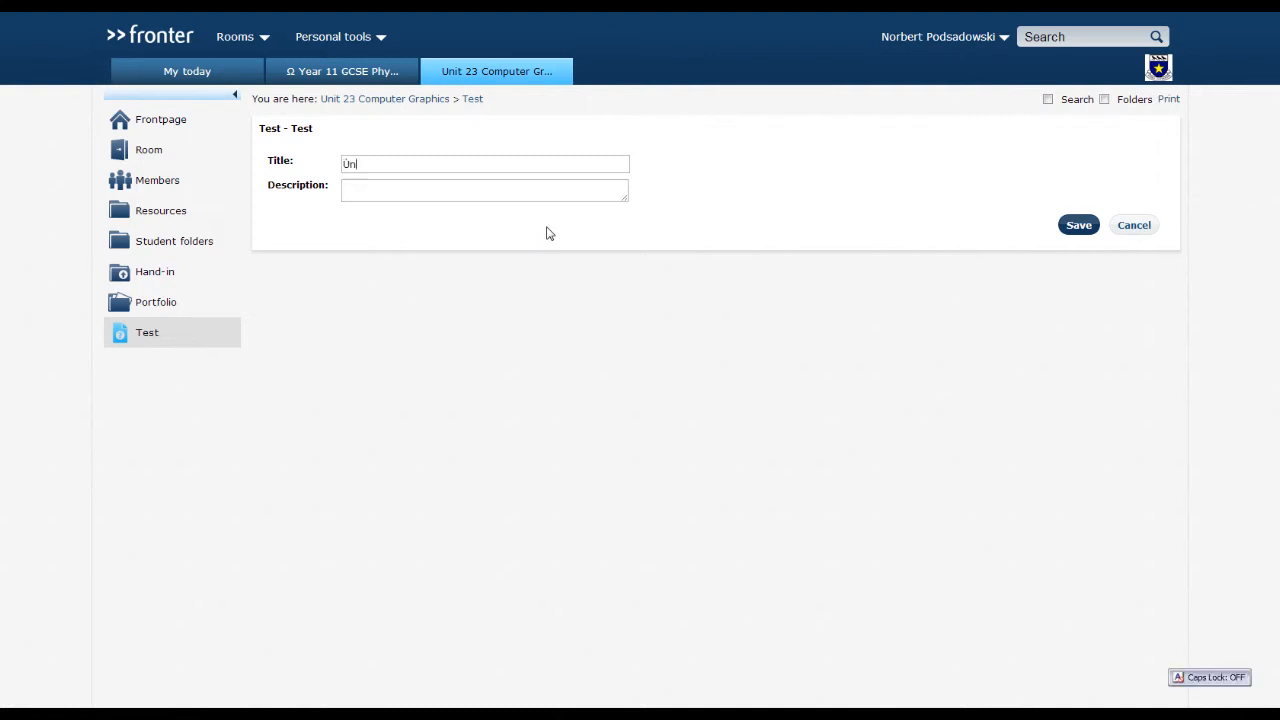
{"action": "type", "text": "it 2 Test"}
{"action": "left_click", "coordinate": [350, 164]}
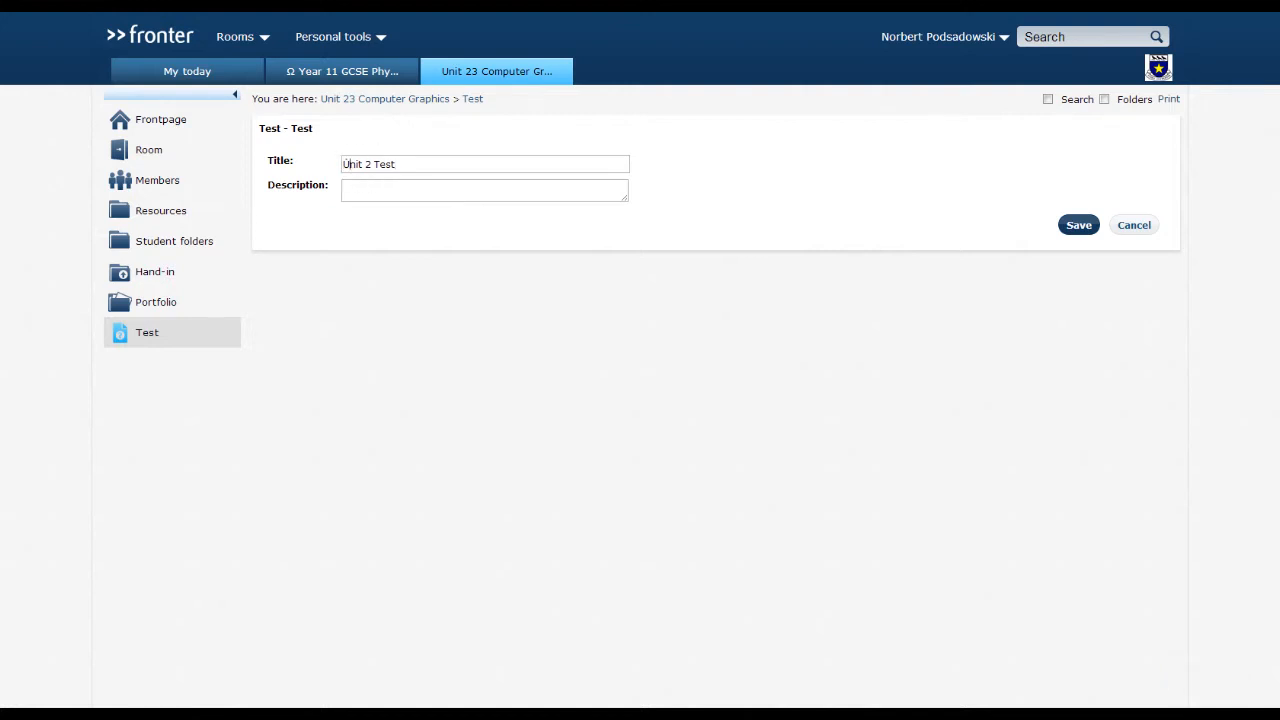
{"action": "key", "text": "BackSpace"}
{"action": "key", "text": "Caps_Lock"}
{"action": "type", "text": "U"}
{"action": "key", "text": "Caps_Lock"}
{"action": "left_click", "coordinate": [1077, 230]}
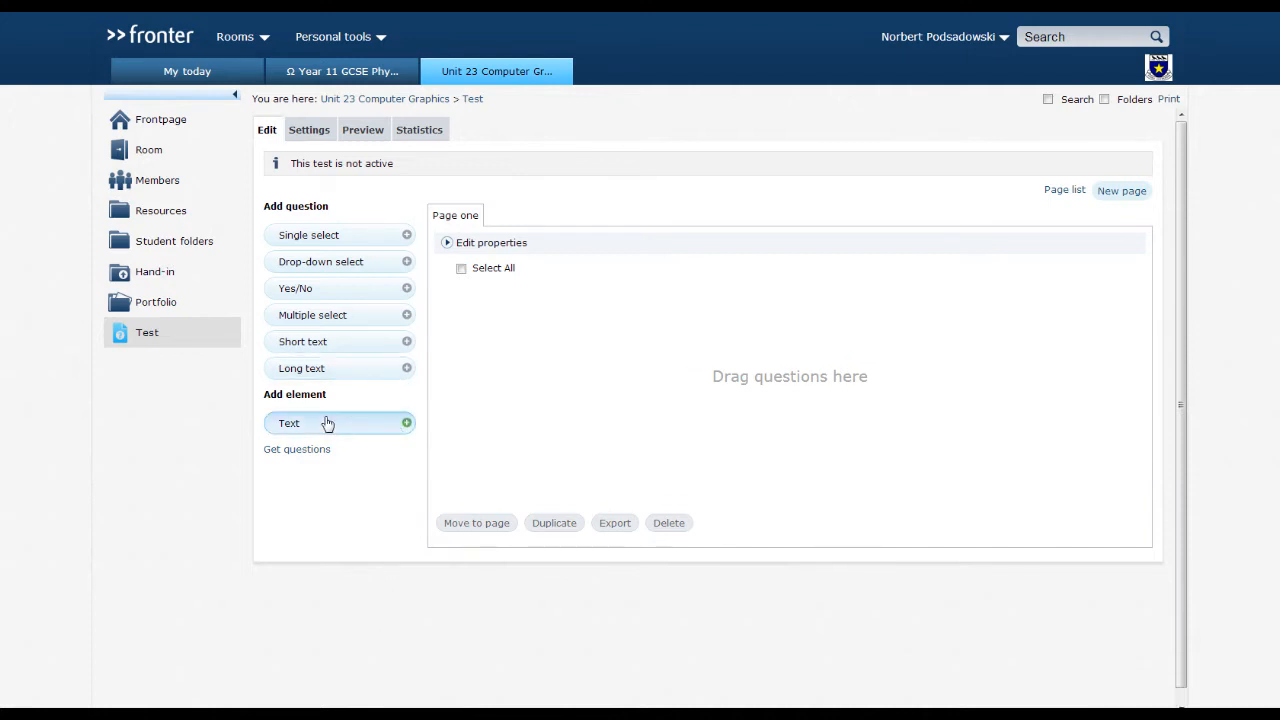
Step: Add a Text element to page one, title it "What is 2+2?" and save it
{"action": "left_click_drag", "start_coordinate": [327, 423], "coordinate": [517, 346]}
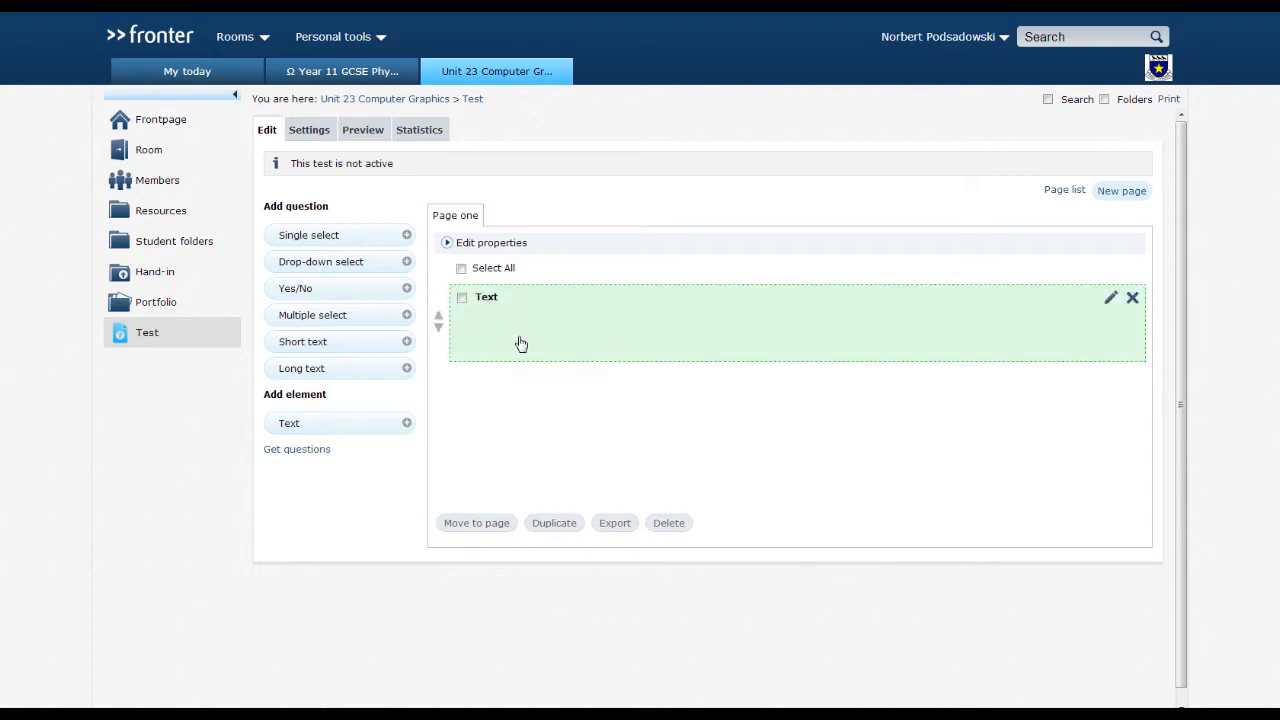
{"action": "mouse_move", "coordinate": [320, 432]}
{"action": "left_mouse_down"}
{"action": "mouse_move", "coordinate": [349, 431]}
{"action": "mouse_move", "coordinate": [321, 433]}
{"action": "left_mouse_up"}
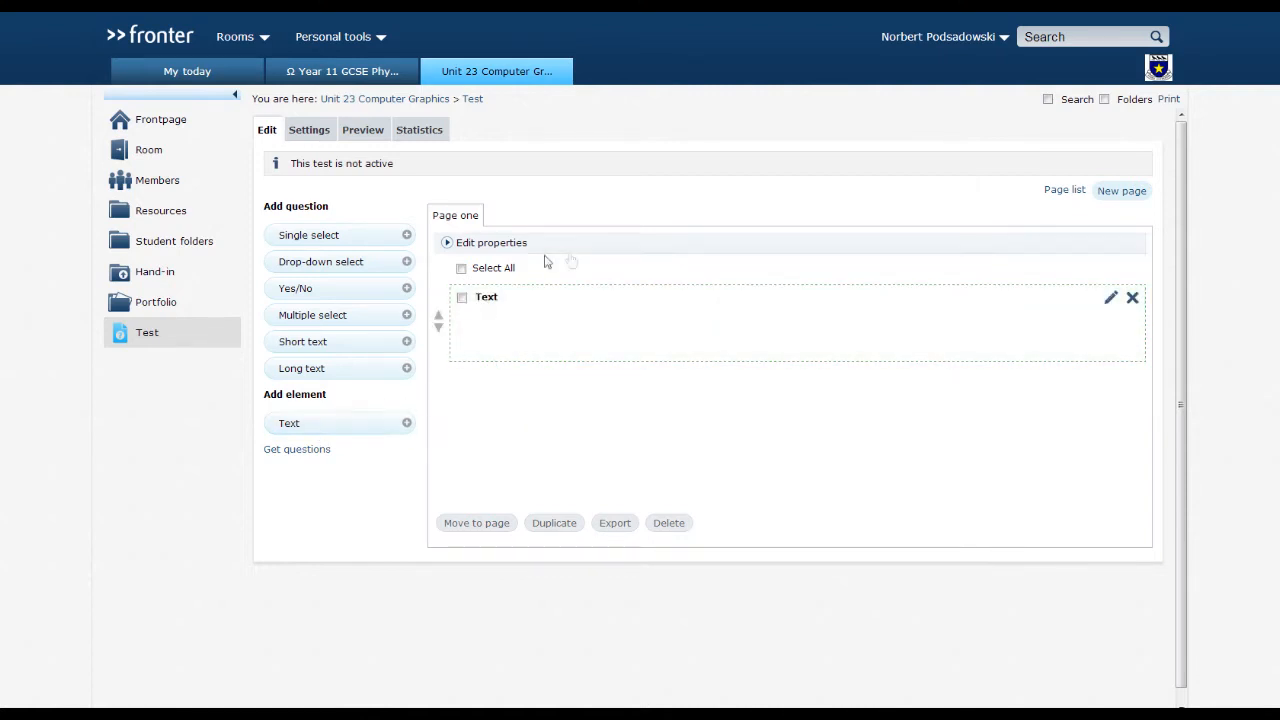
{"action": "left_click", "coordinate": [680, 353]}
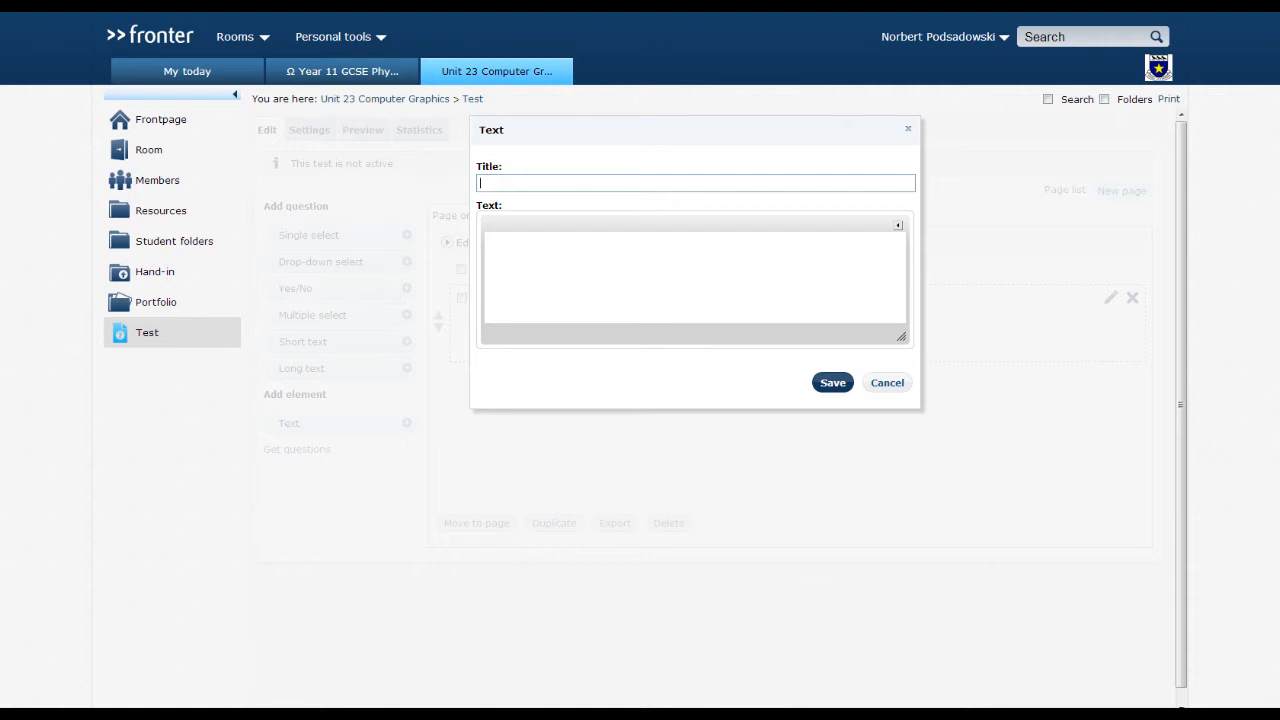
{"action": "type", "text": "Wh"}
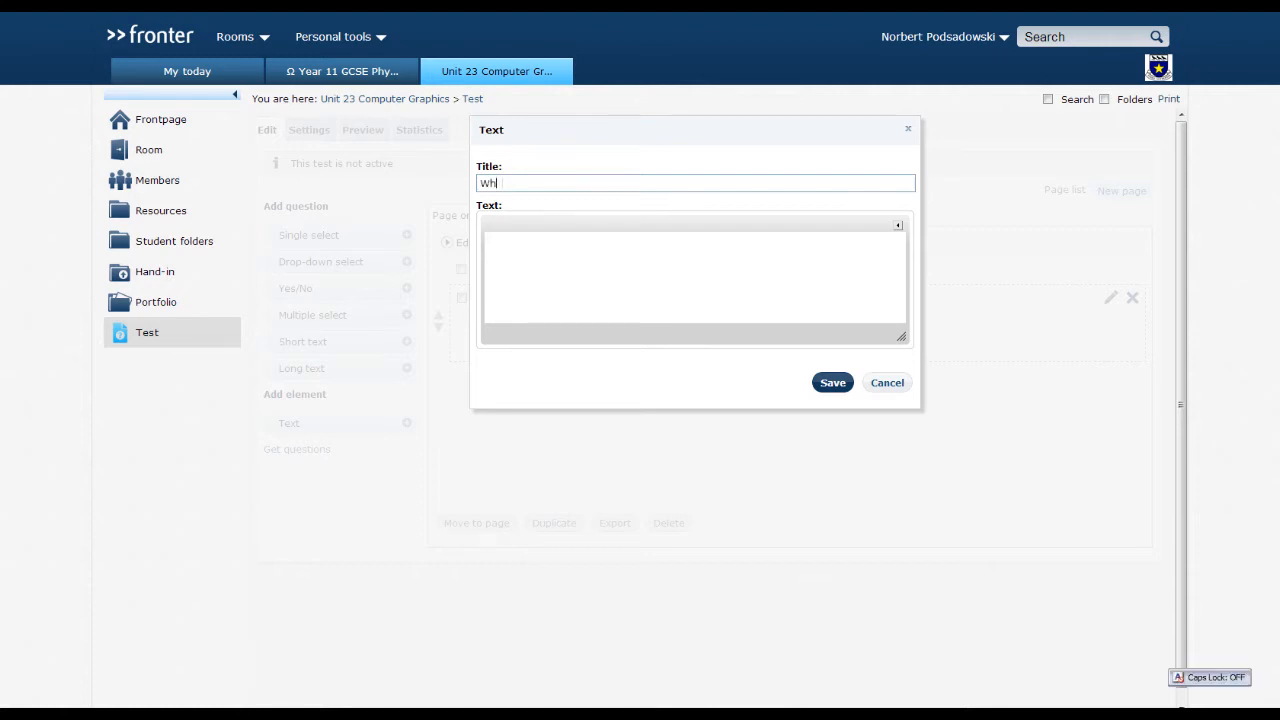
{"action": "type", "text": "at is 2+2?"}
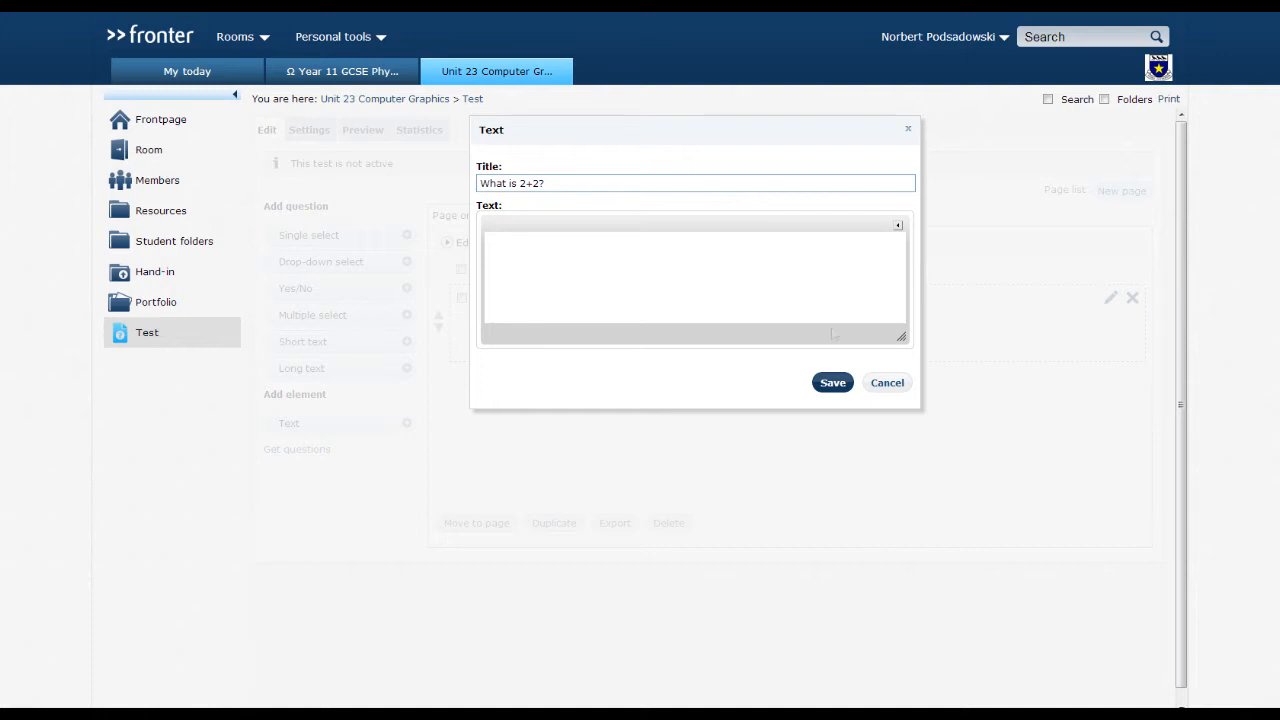
{"action": "left_click", "coordinate": [832, 382]}
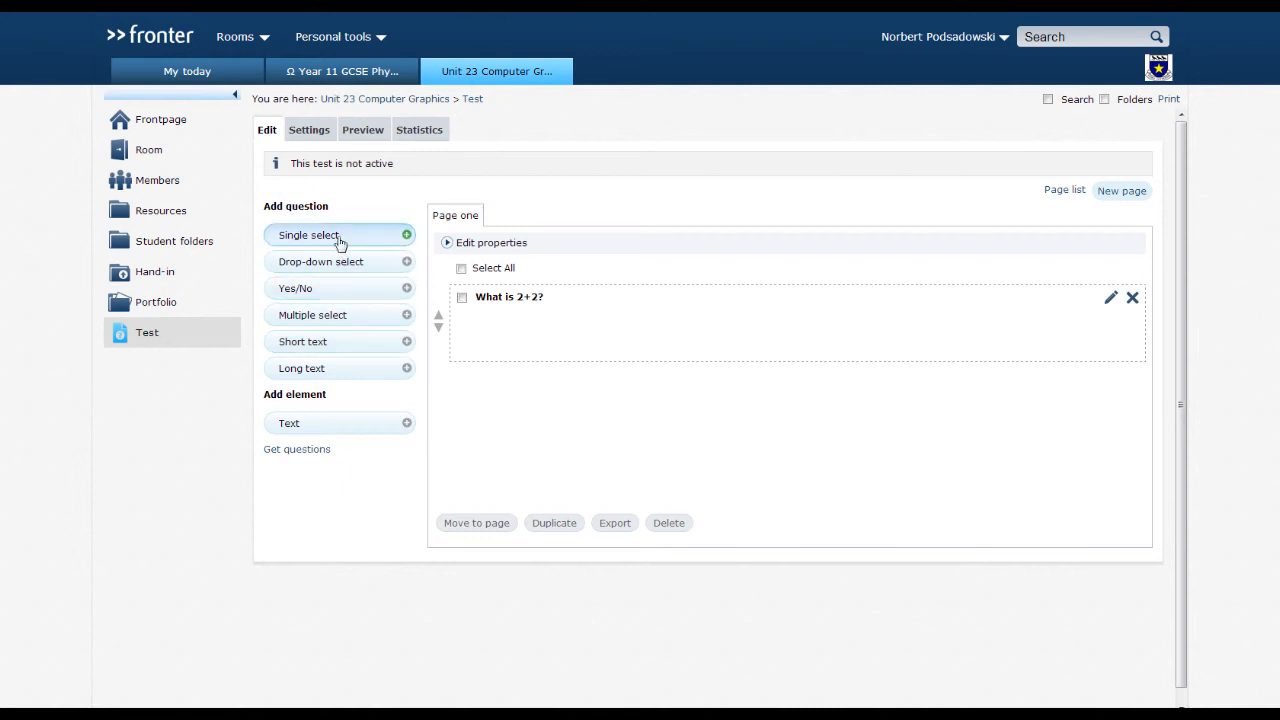
Step: Try out a Single select question below the "What is 2+2?" text and remove it again
{"action": "left_click_drag", "start_coordinate": [339, 241], "coordinate": [486, 358]}
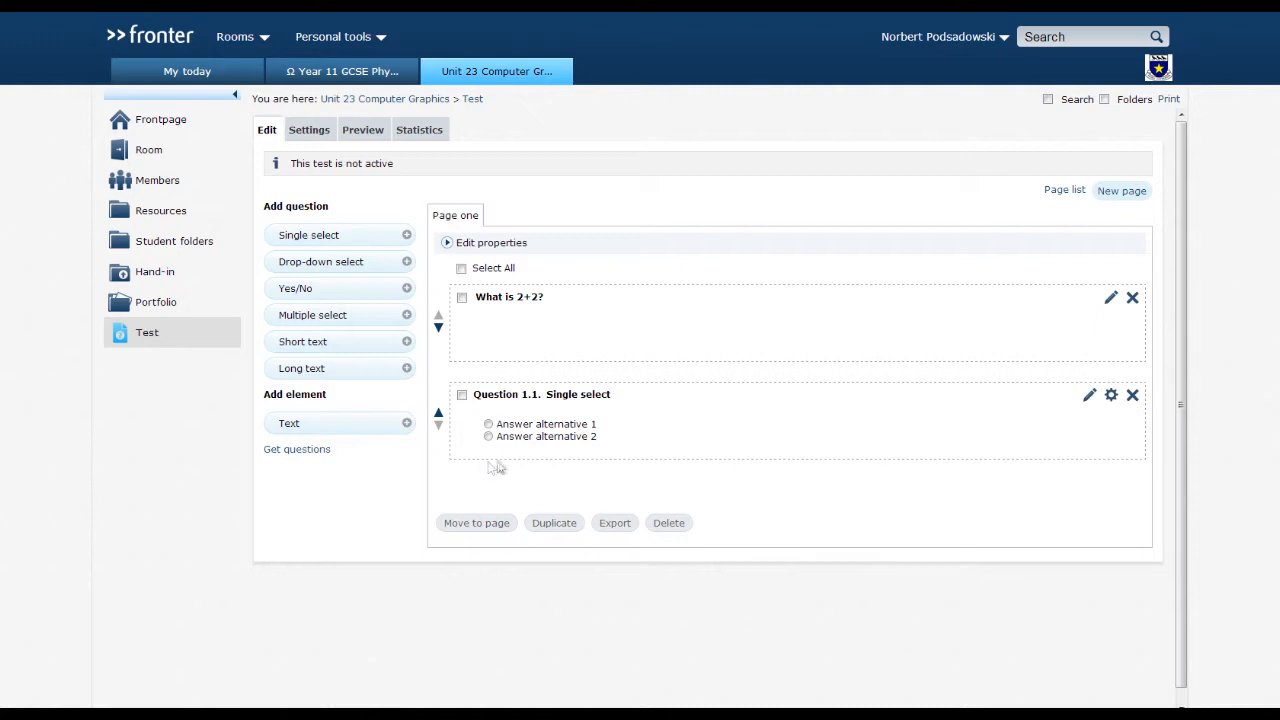
{"action": "left_click", "coordinate": [1133, 399]}
{"action": "left_click", "coordinate": [664, 357]}
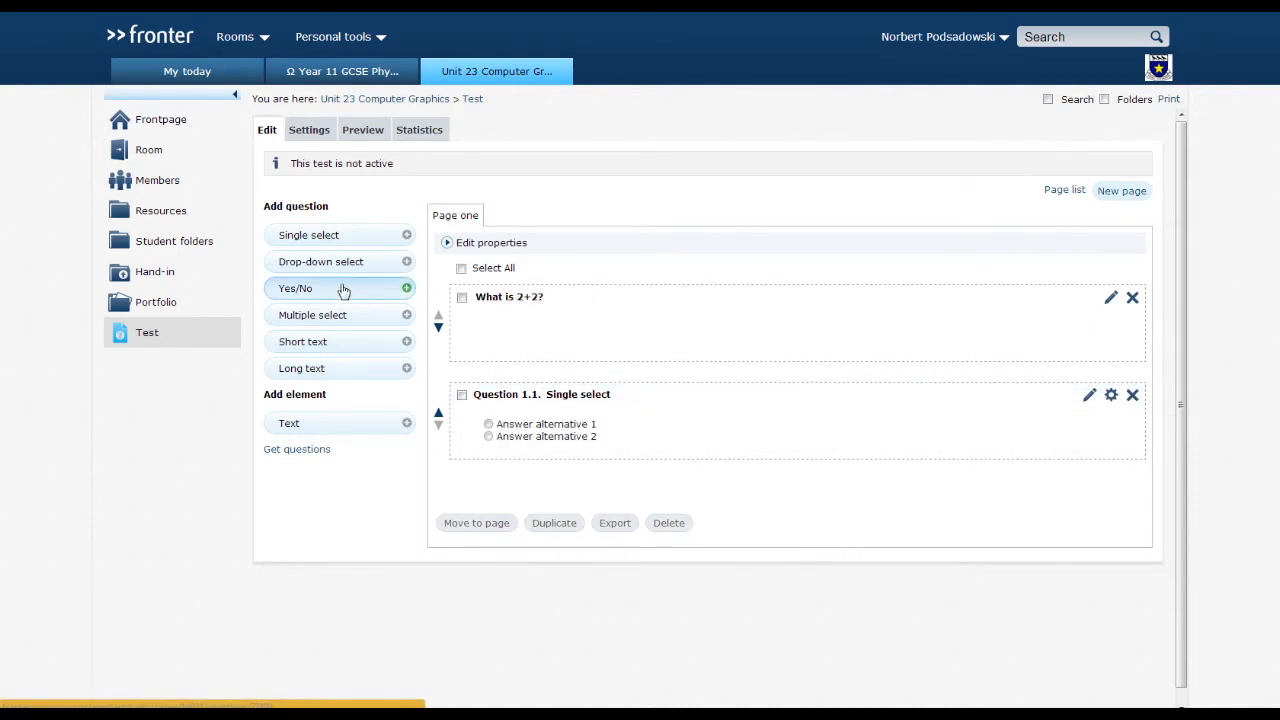
Step: Try out a Drop-down select question on page one, look at its editing form and remove the question again
{"action": "left_click_drag", "start_coordinate": [337, 264], "coordinate": [494, 423]}
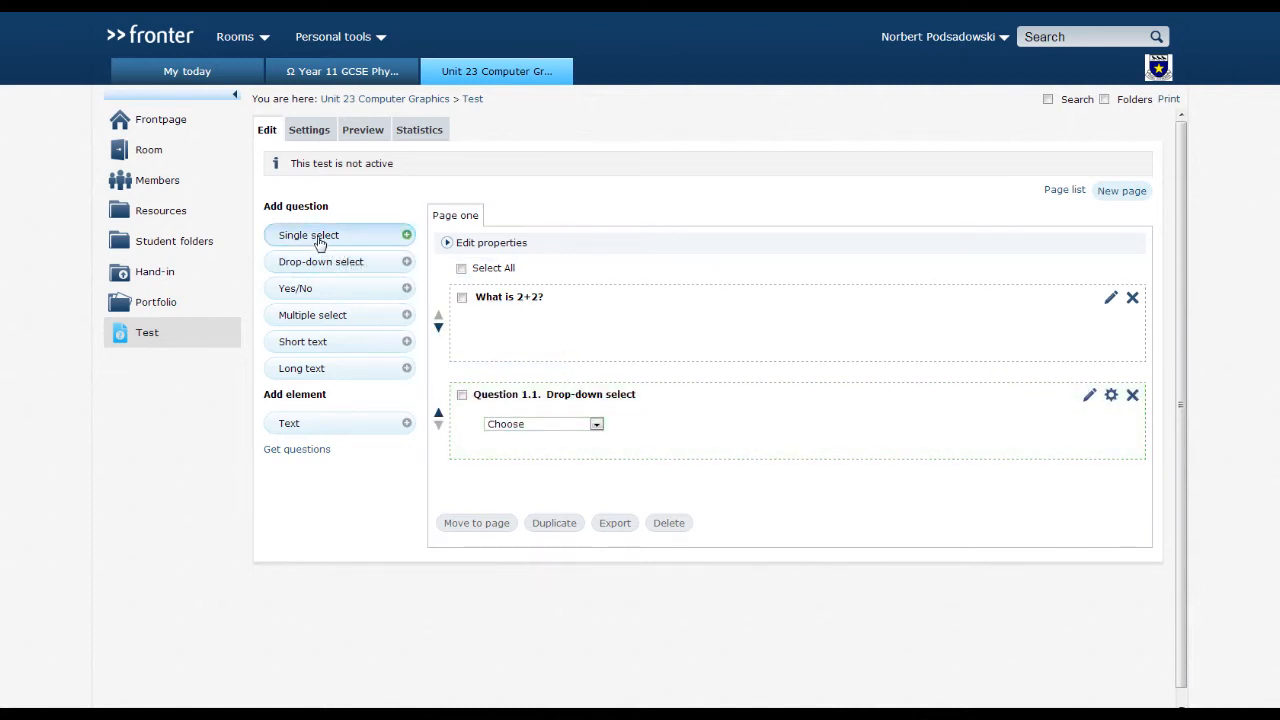
{"action": "left_click", "coordinate": [600, 431]}
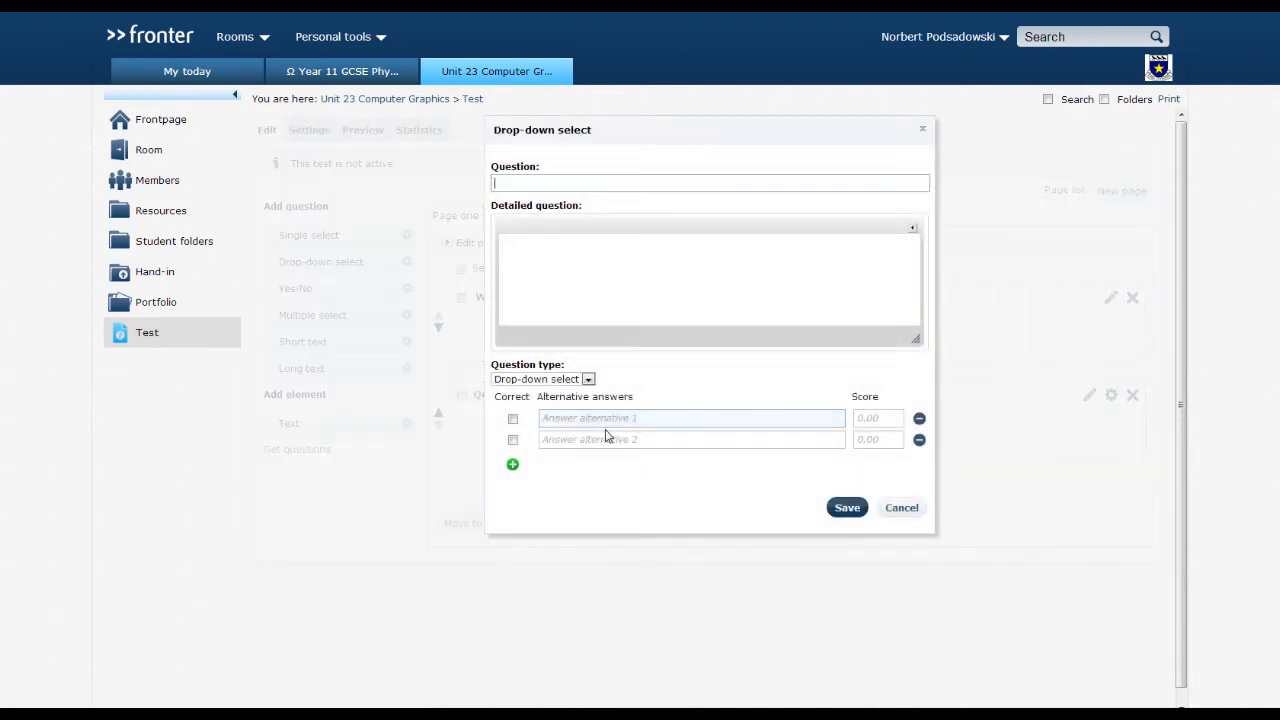
{"action": "left_click", "coordinate": [895, 508]}
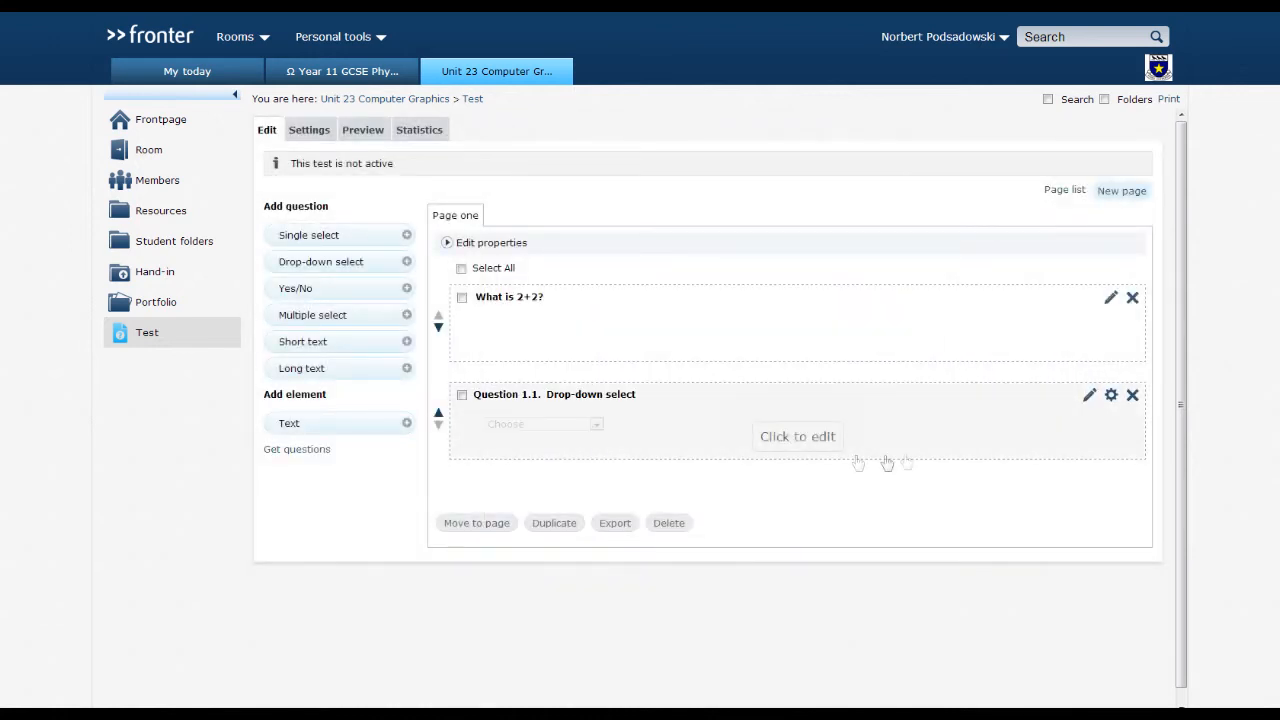
{"action": "left_click", "coordinate": [1133, 396]}
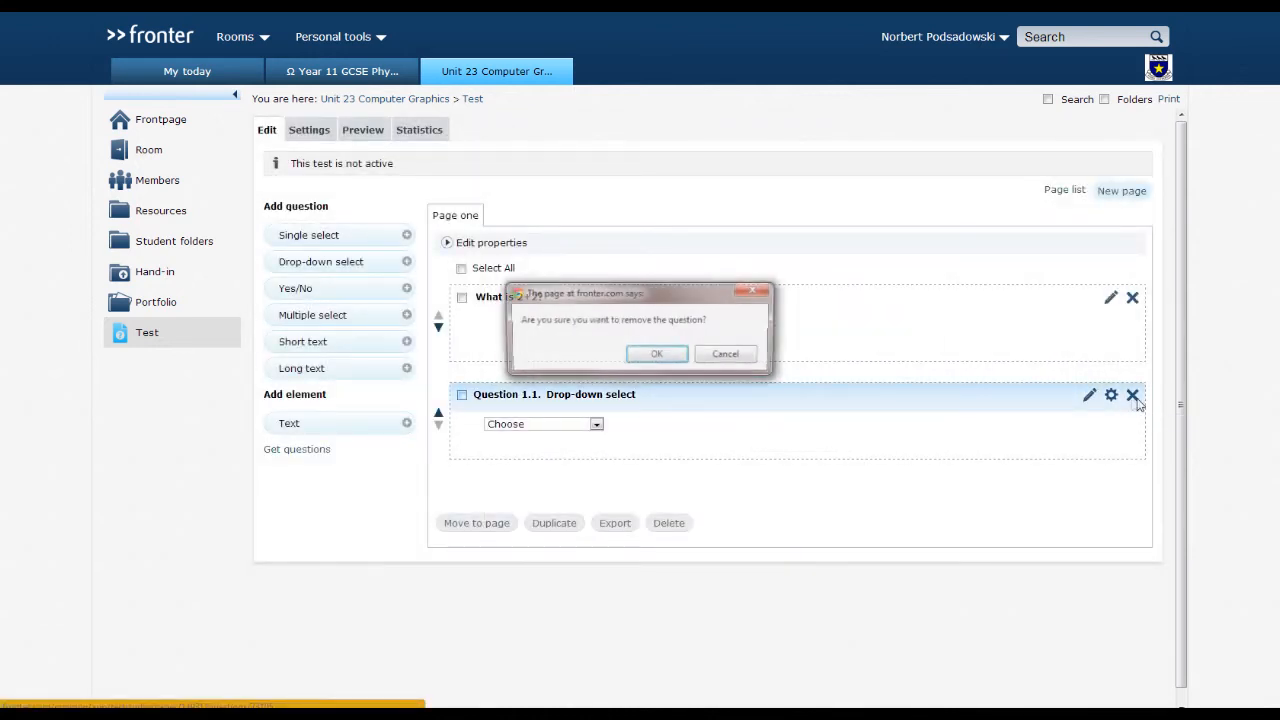
{"action": "left_click", "coordinate": [662, 356]}
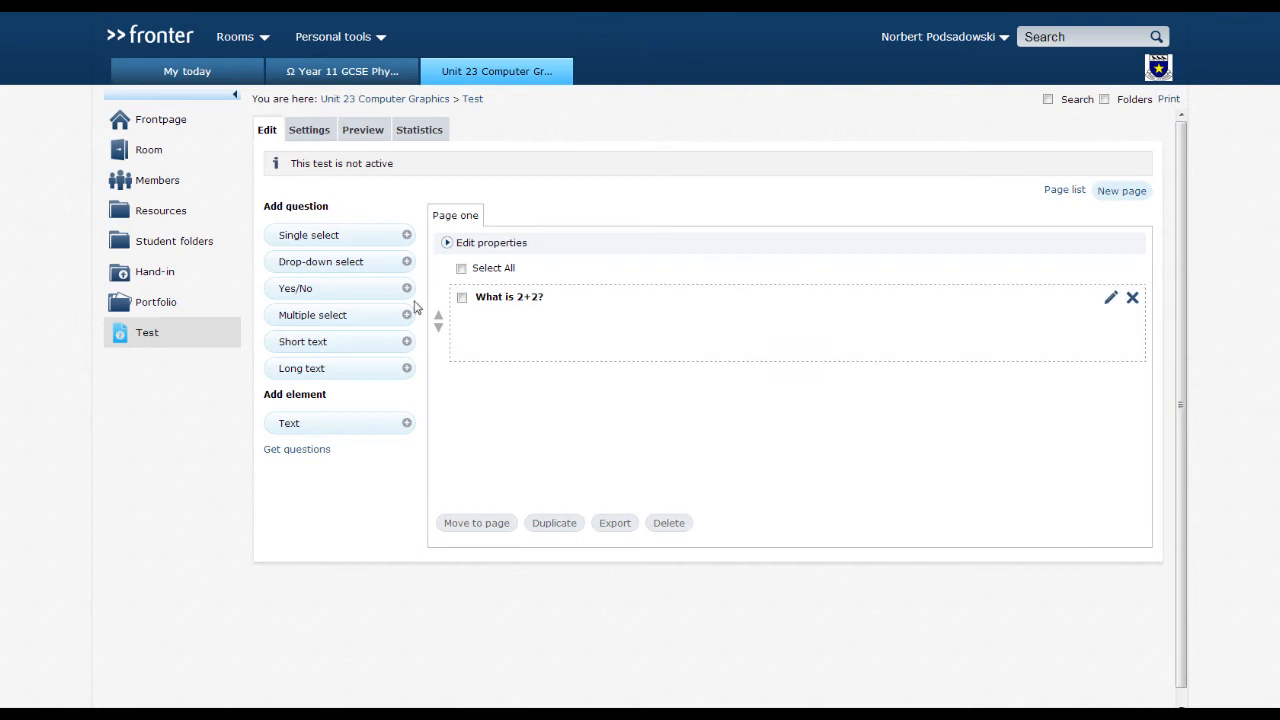
Step: Try out a Yes/No question on page one and remove it again
{"action": "left_click_drag", "start_coordinate": [348, 288], "coordinate": [510, 436]}
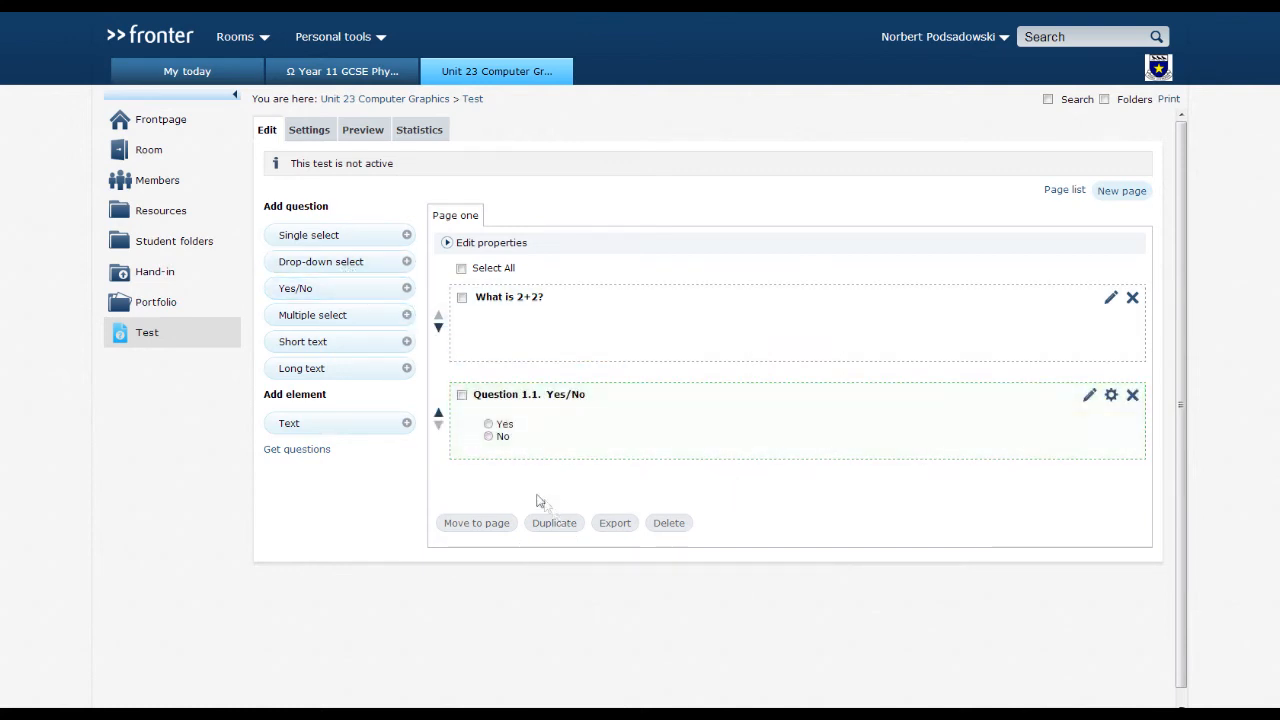
{"action": "left_click", "coordinate": [1139, 398]}
{"action": "left_click", "coordinate": [658, 356]}
Step: Try out a Multiple select question on page one and remove it again
{"action": "left_click_drag", "start_coordinate": [330, 315], "coordinate": [500, 430]}
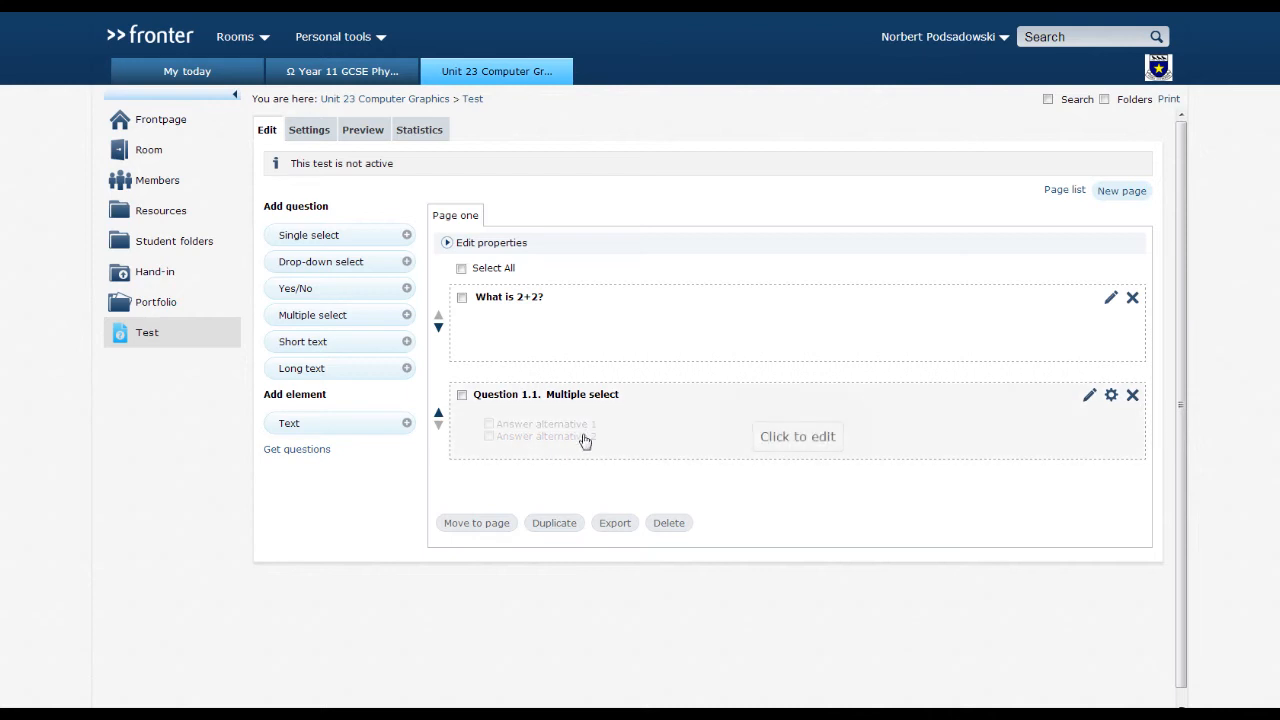
{"action": "left_click", "coordinate": [1132, 395]}
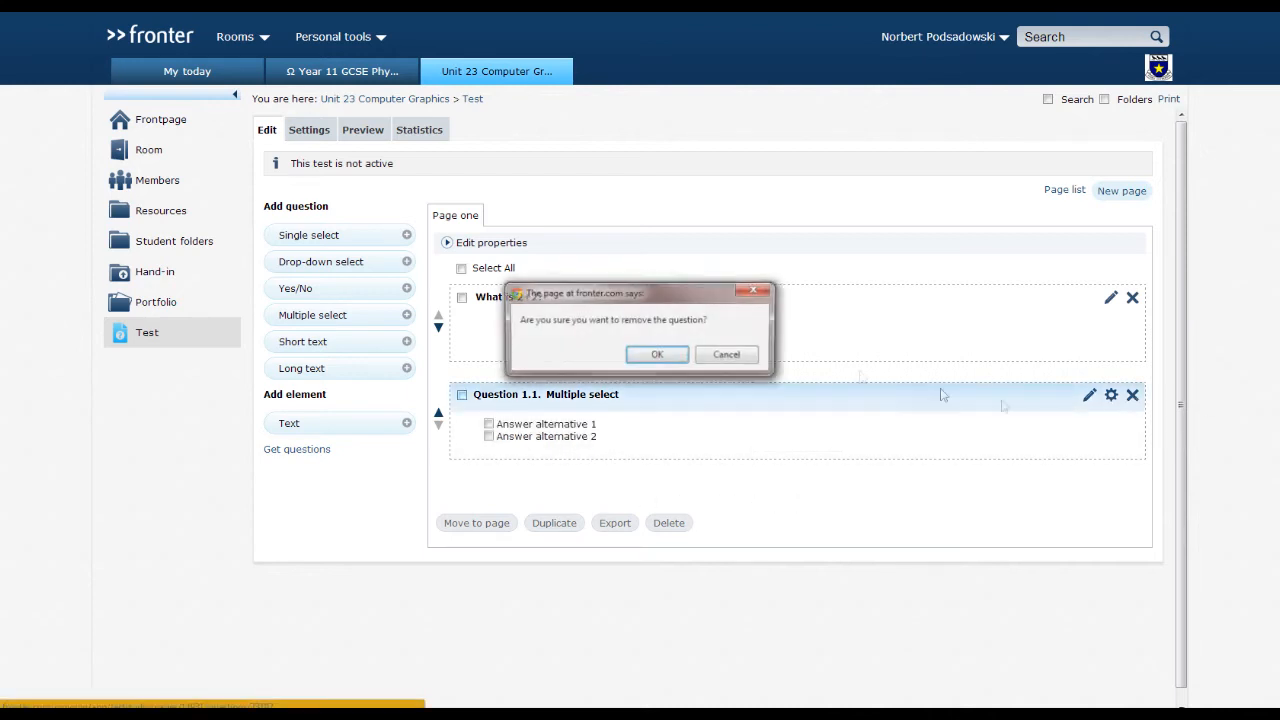
{"action": "left_click", "coordinate": [662, 356]}
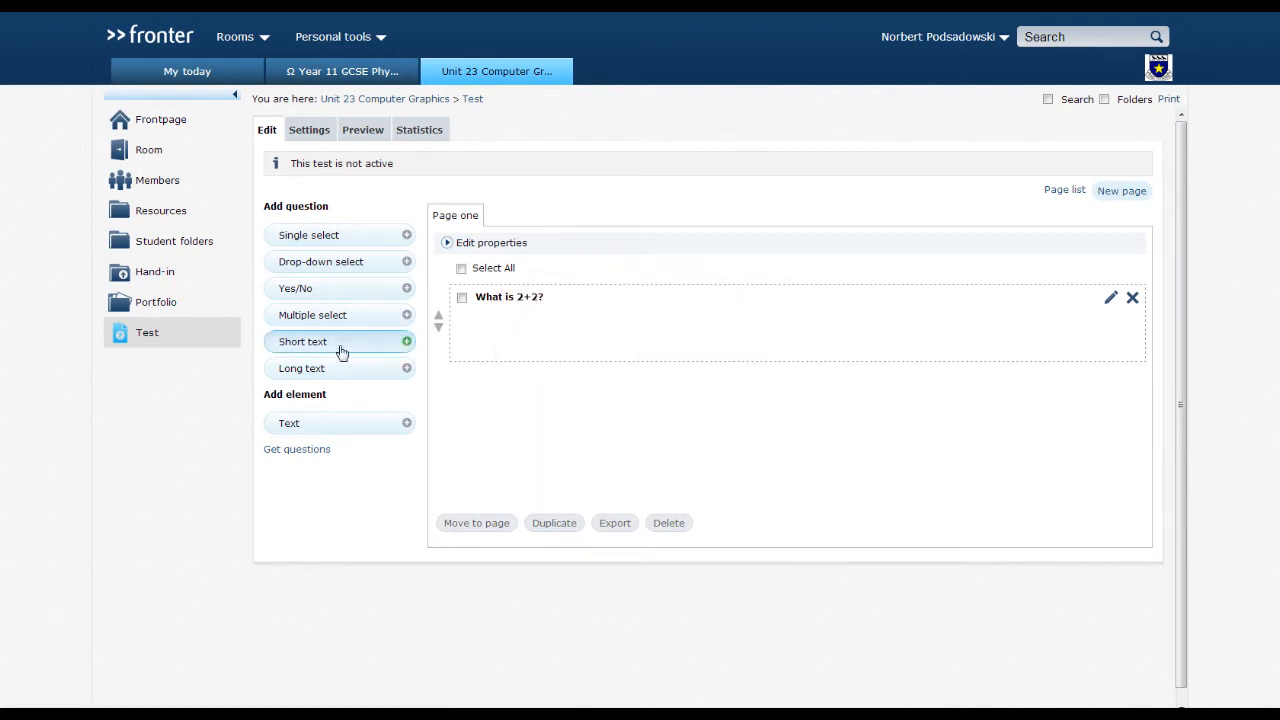
Step: Add a Short text question below the "What is 2+2?" text on page one
{"action": "left_click_drag", "start_coordinate": [341, 349], "coordinate": [489, 429]}
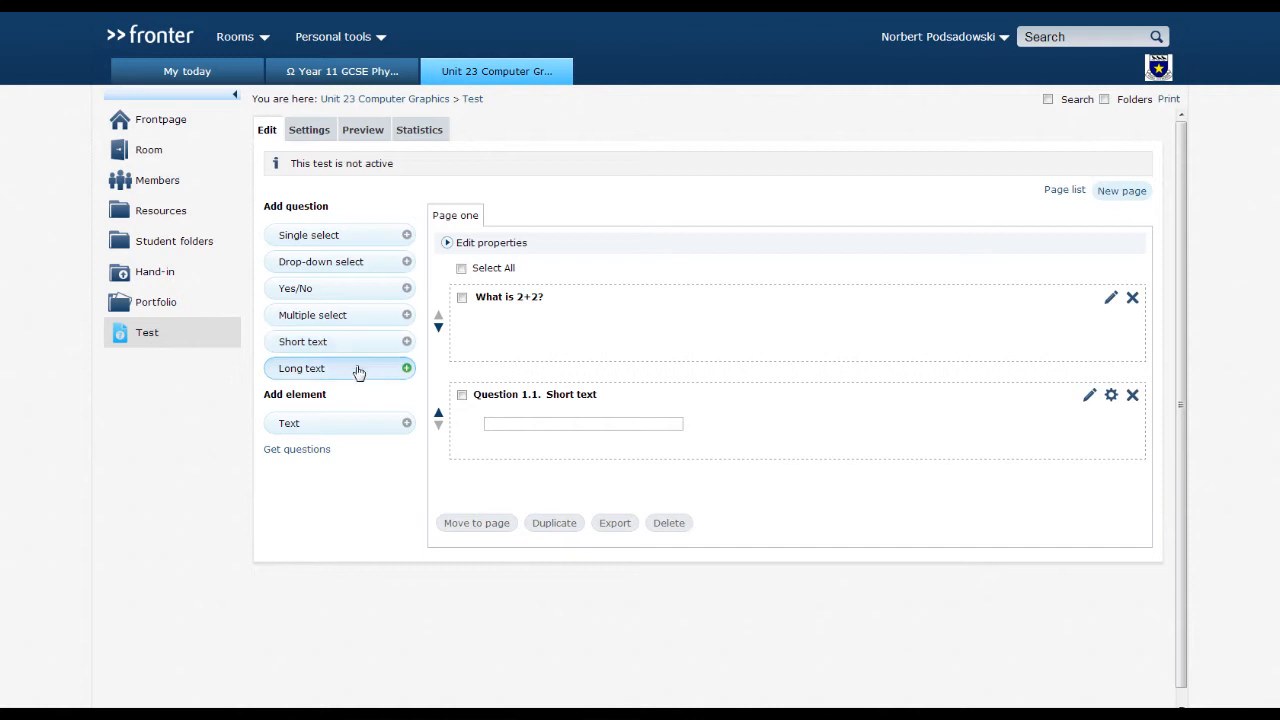
Step: Try out a Long text question below the Short text question and remove it again
{"action": "left_click_drag", "start_coordinate": [357, 370], "coordinate": [513, 485]}
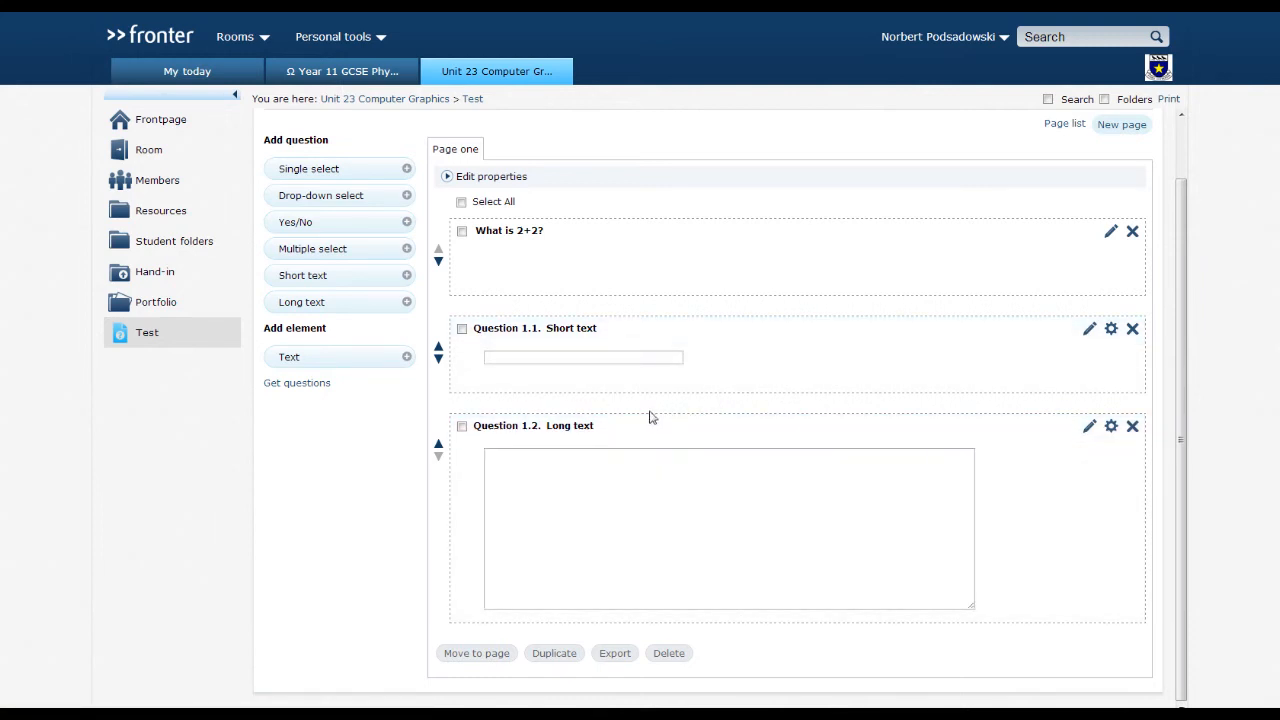
{"action": "left_click", "coordinate": [1133, 427]}
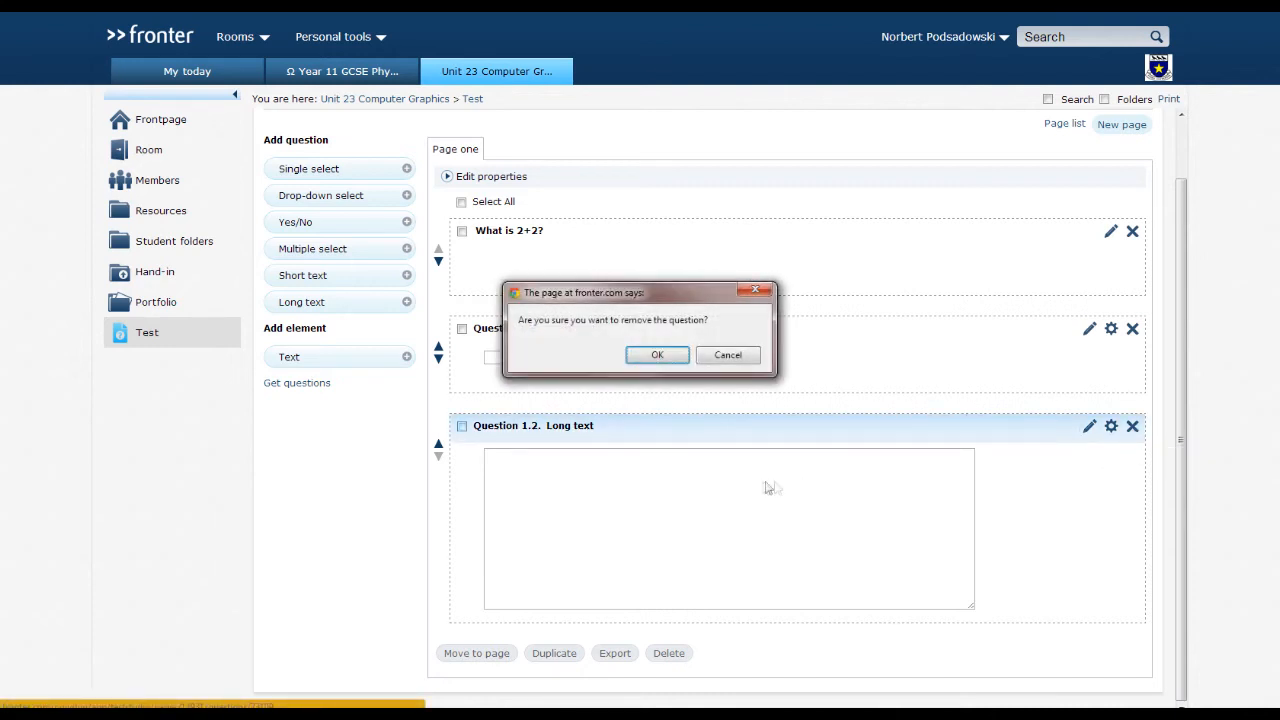
{"action": "left_click", "coordinate": [655, 356]}
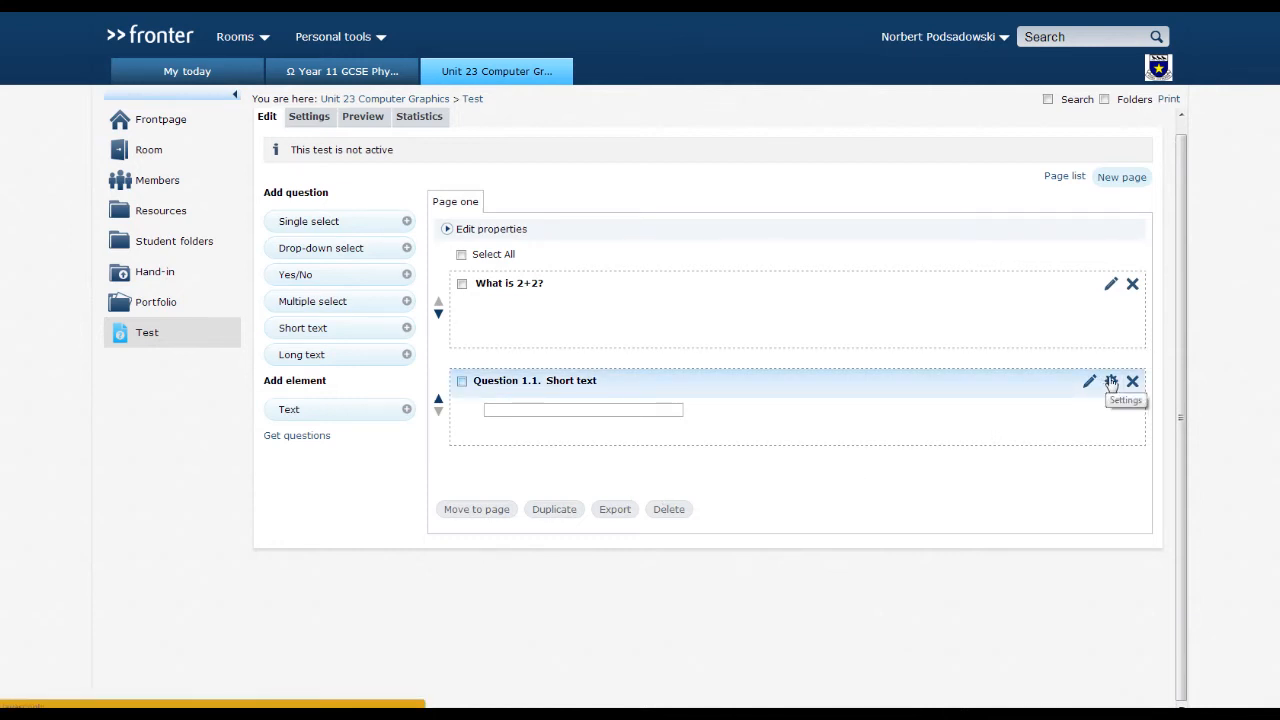
Step: Enable student feedback and text recognition in the Short text question's settings
{"action": "left_click", "coordinate": [1111, 384]}
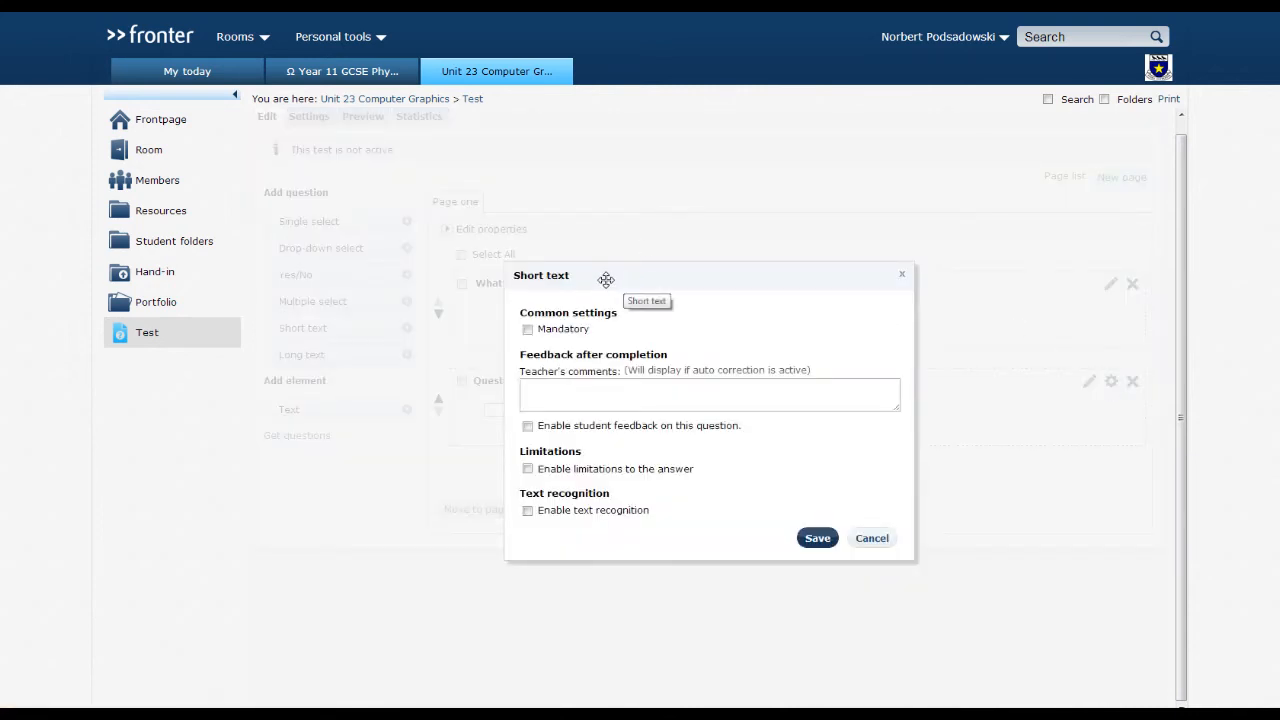
{"action": "left_click_drag", "start_coordinate": [606, 277], "coordinate": [571, 262]}
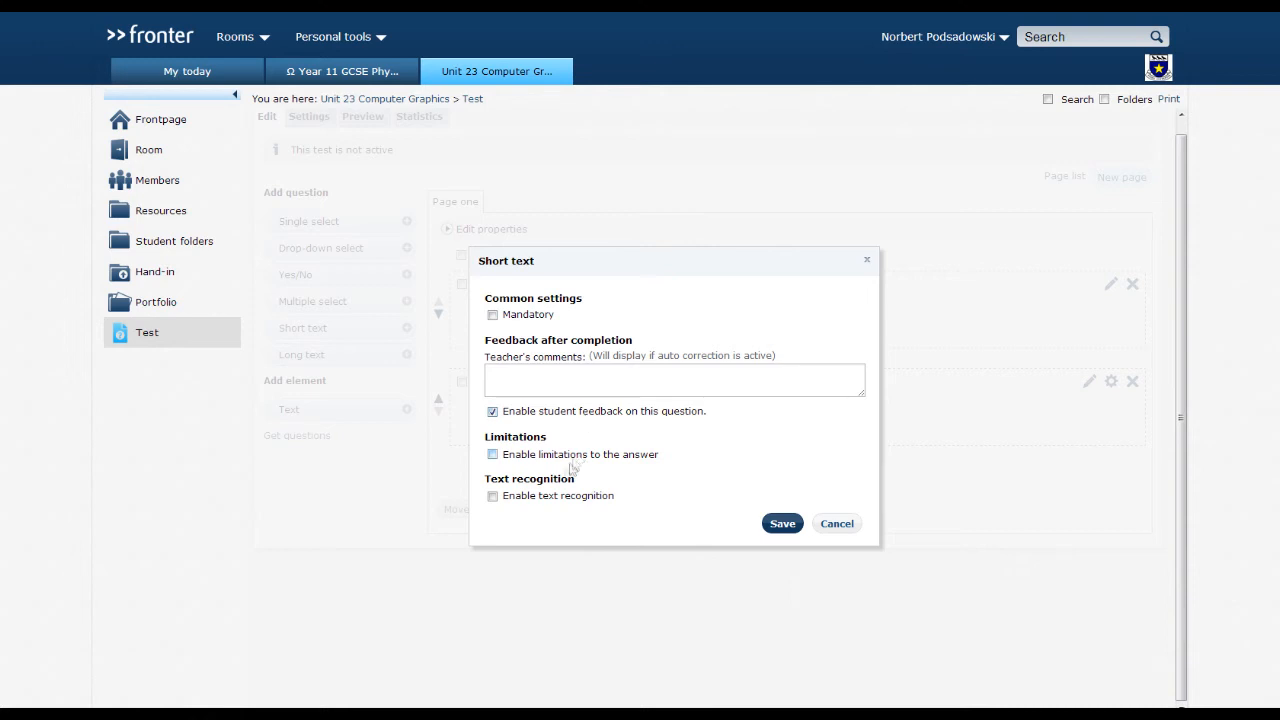
{"action": "left_click", "coordinate": [534, 504]}
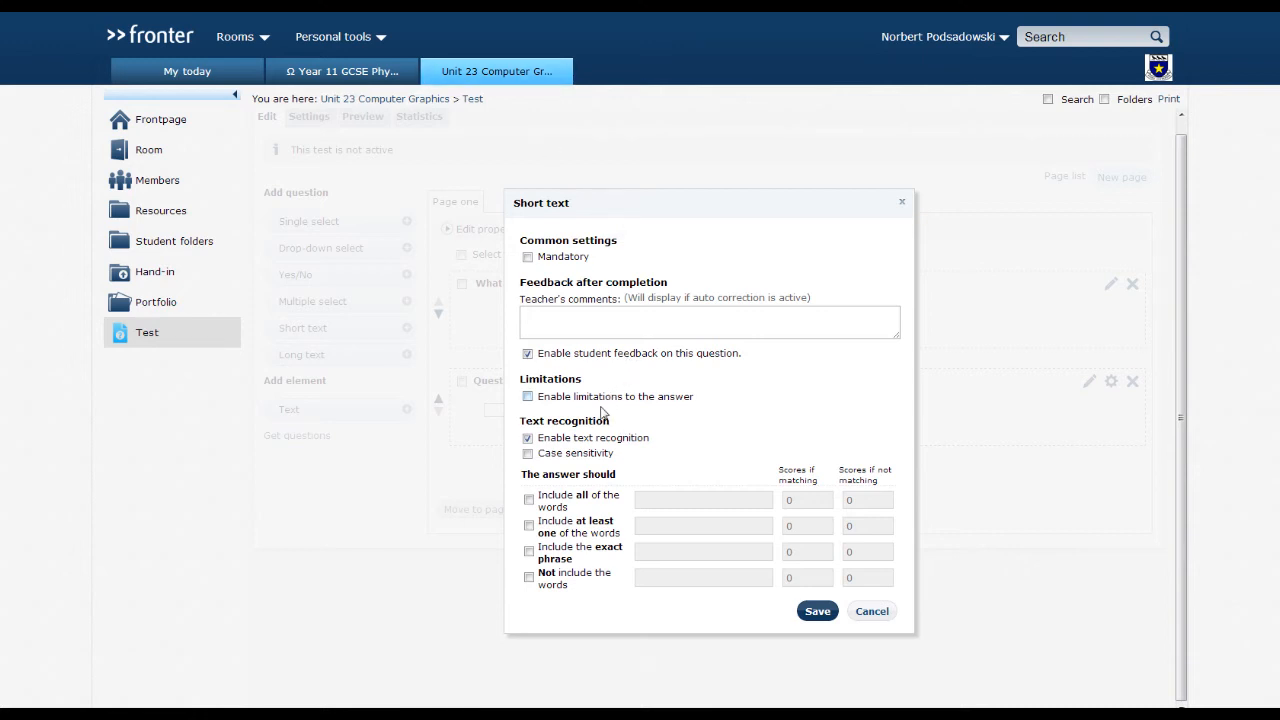
Step: Require the answer to include at least one of the words "photosynthesis", with a score of 1 if matching
{"action": "left_click", "coordinate": [529, 525]}
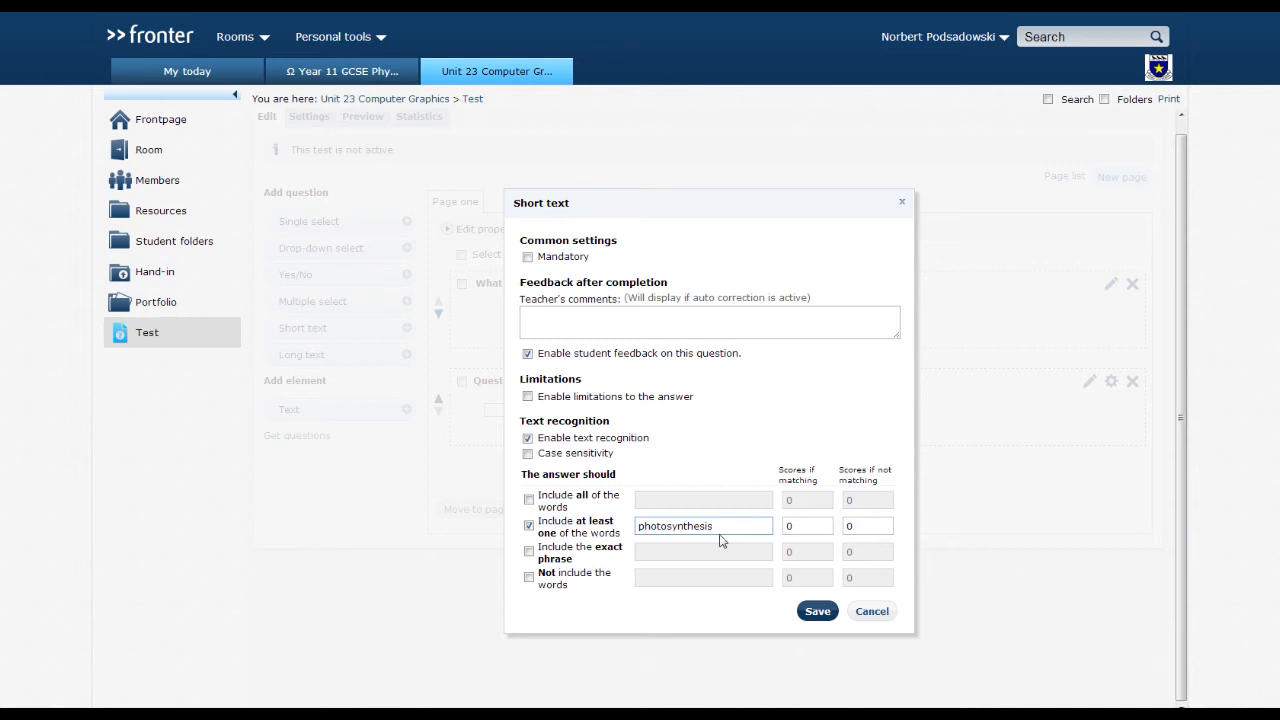
{"action": "key", "text": "Tab"}
{"action": "type", "text": "1"}
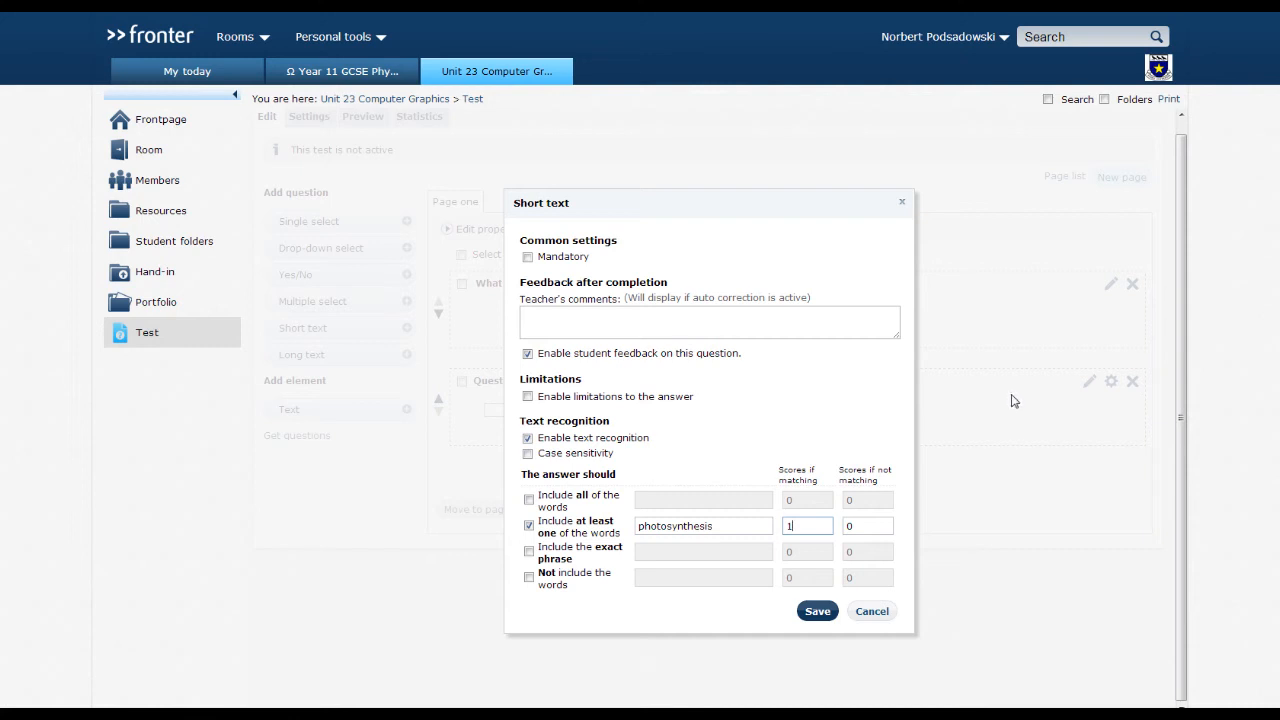
Step: Save the Short text question's settings and insert a Single select question directly below the "What is 2+2?" text
{"action": "double_click", "coordinate": [789, 526]}
{"action": "left_click", "coordinate": [817, 611]}
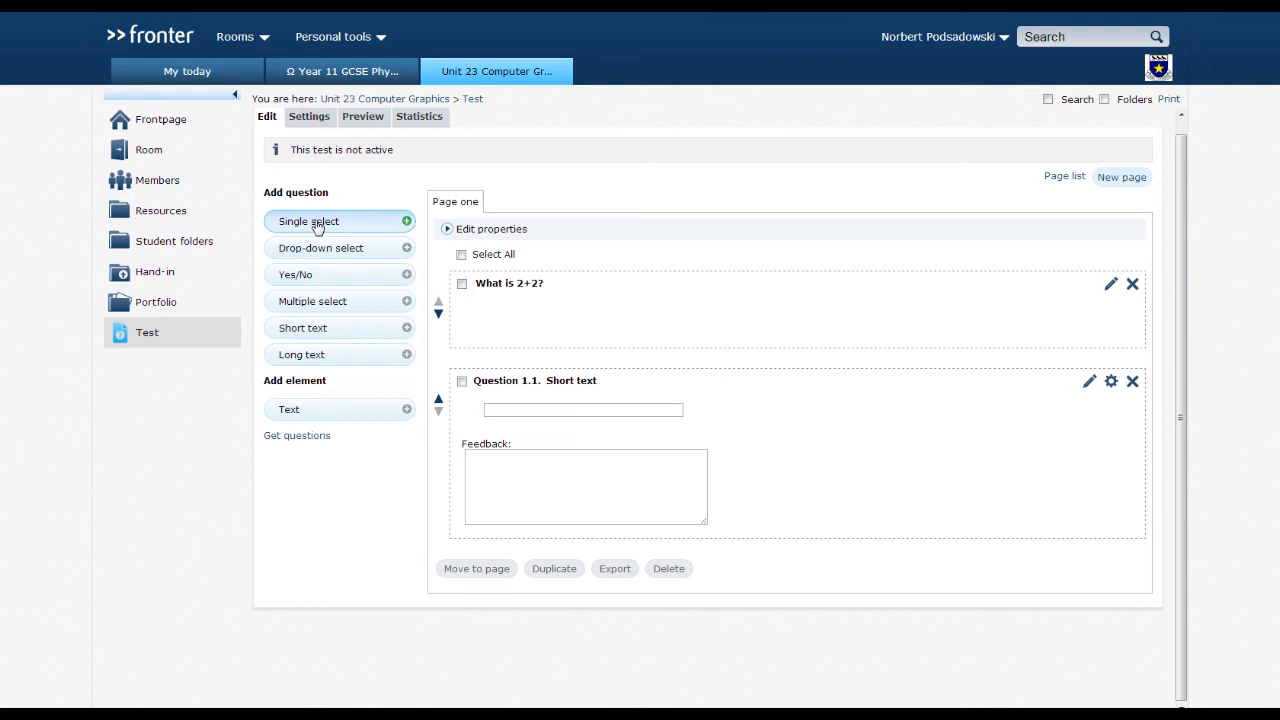
{"action": "left_click_drag", "start_coordinate": [316, 227], "coordinate": [529, 366]}
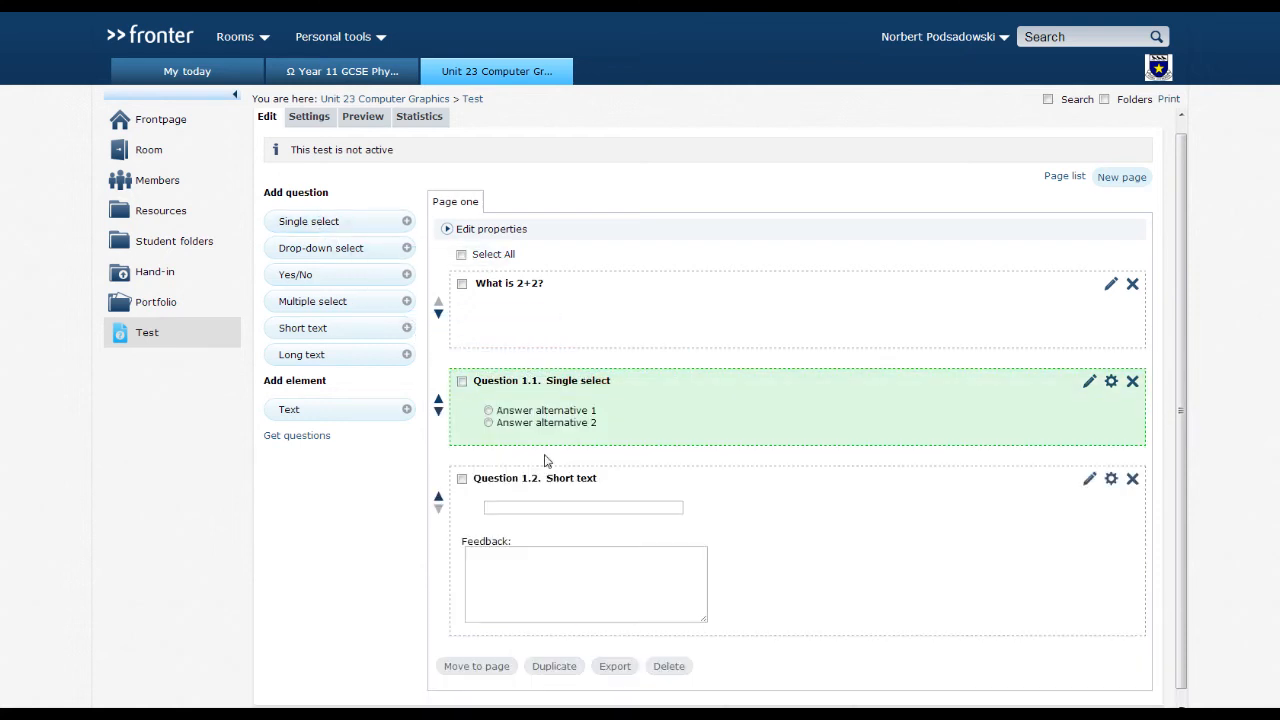
Step: Make the Single select question mandatory, enable student feedback on it and save its settings
{"action": "left_click", "coordinate": [1111, 384]}
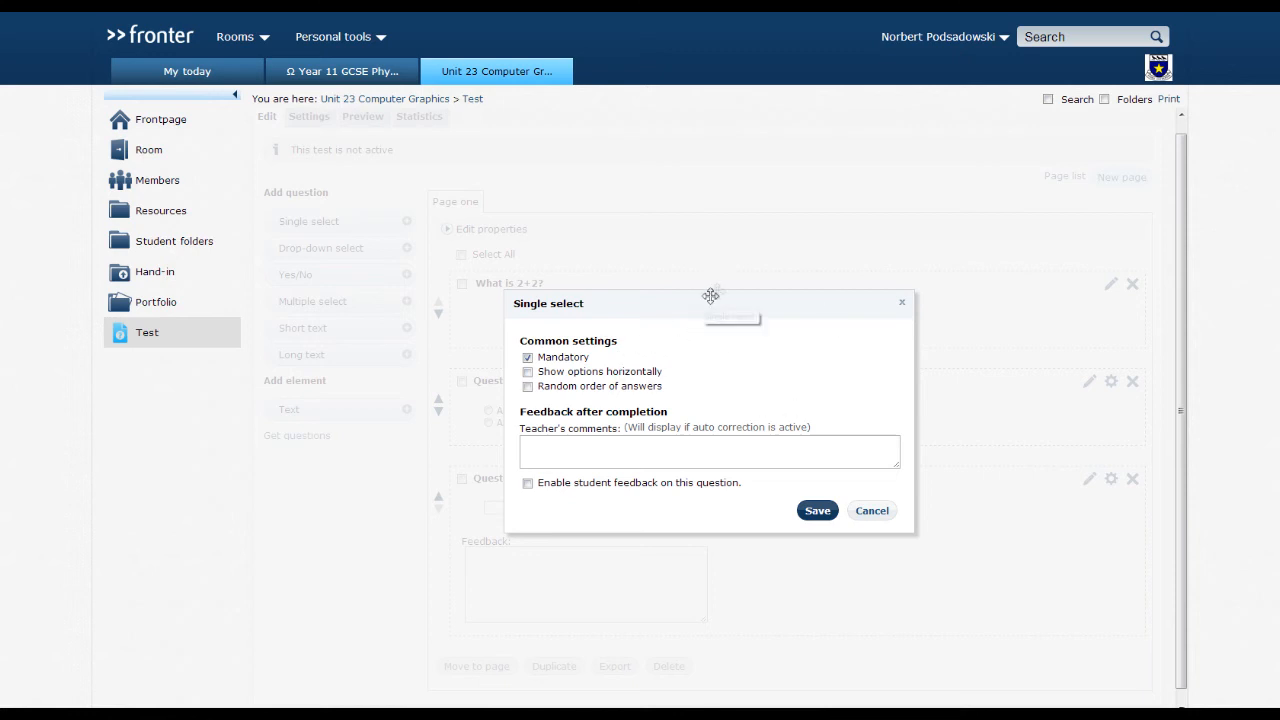
{"action": "left_click_drag", "start_coordinate": [727, 295], "coordinate": [700, 303]}
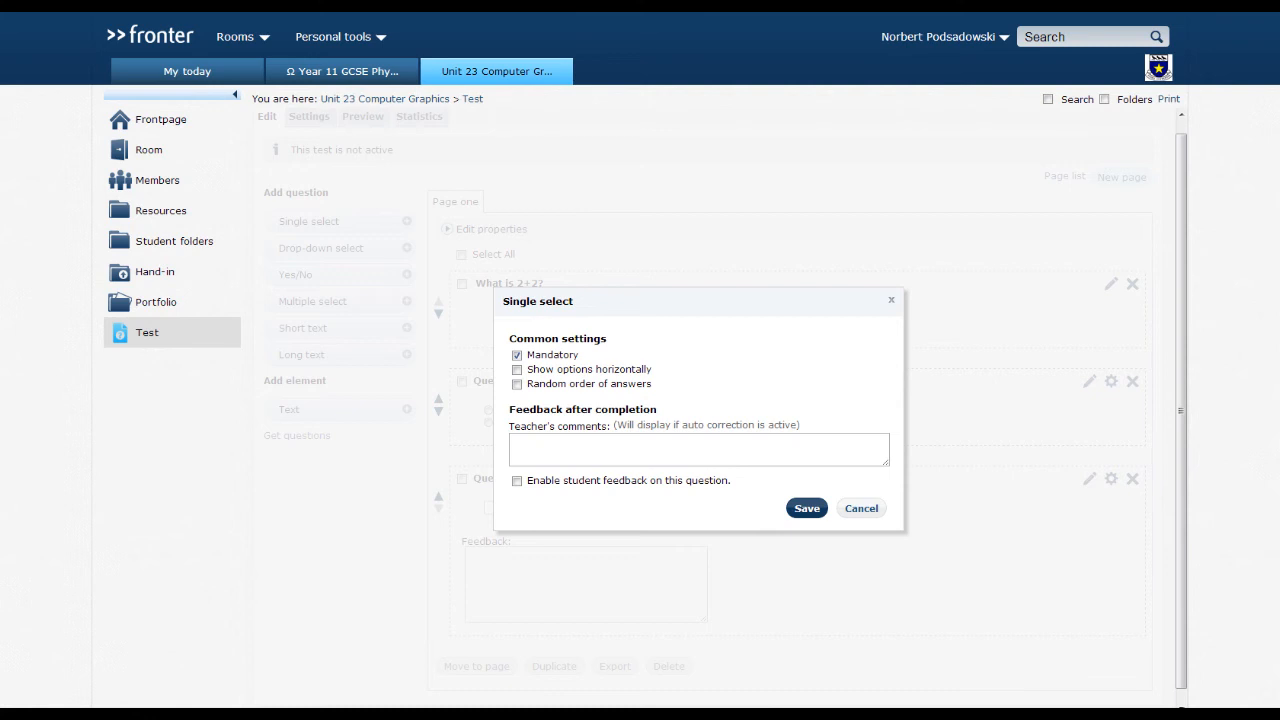
{"action": "left_click", "coordinate": [593, 483]}
{"action": "left_click", "coordinate": [807, 510]}
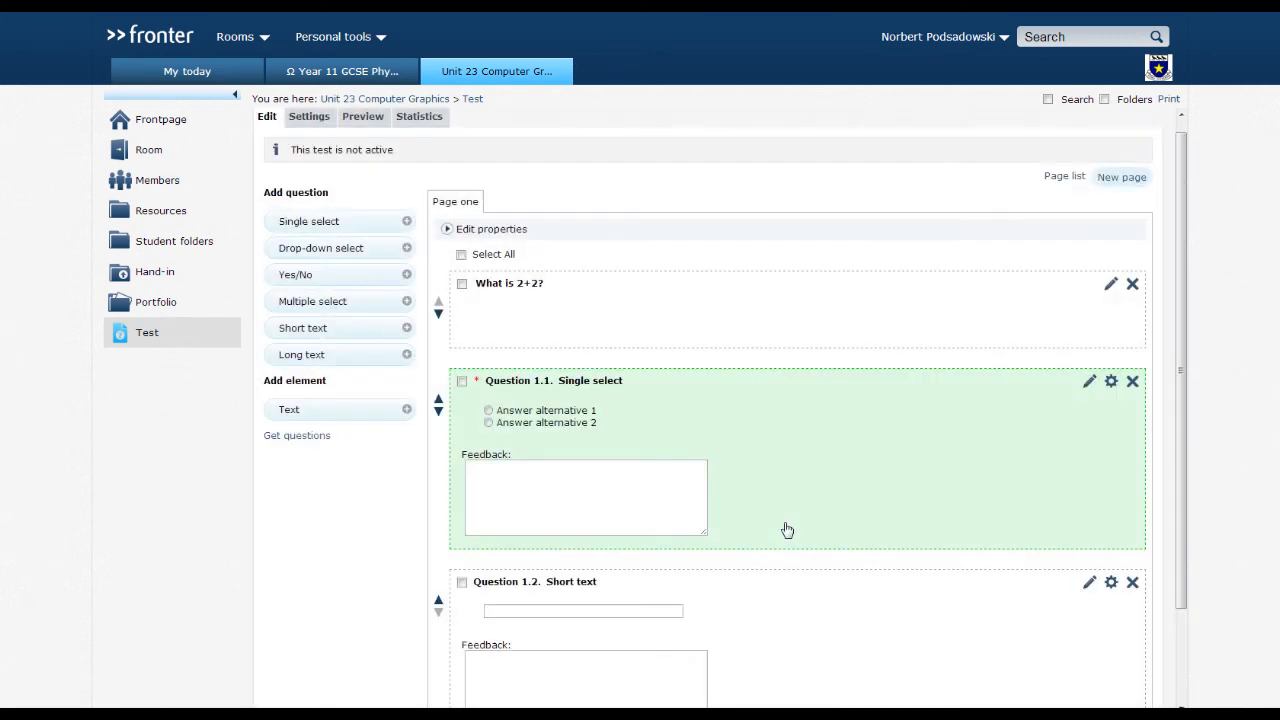
Step: Try activating the test and setting its marking to manual by the teacher in the general settings
{"action": "scroll", "coordinate": [680, 440], "scroll_direction": "down", "scroll_amount": 3}
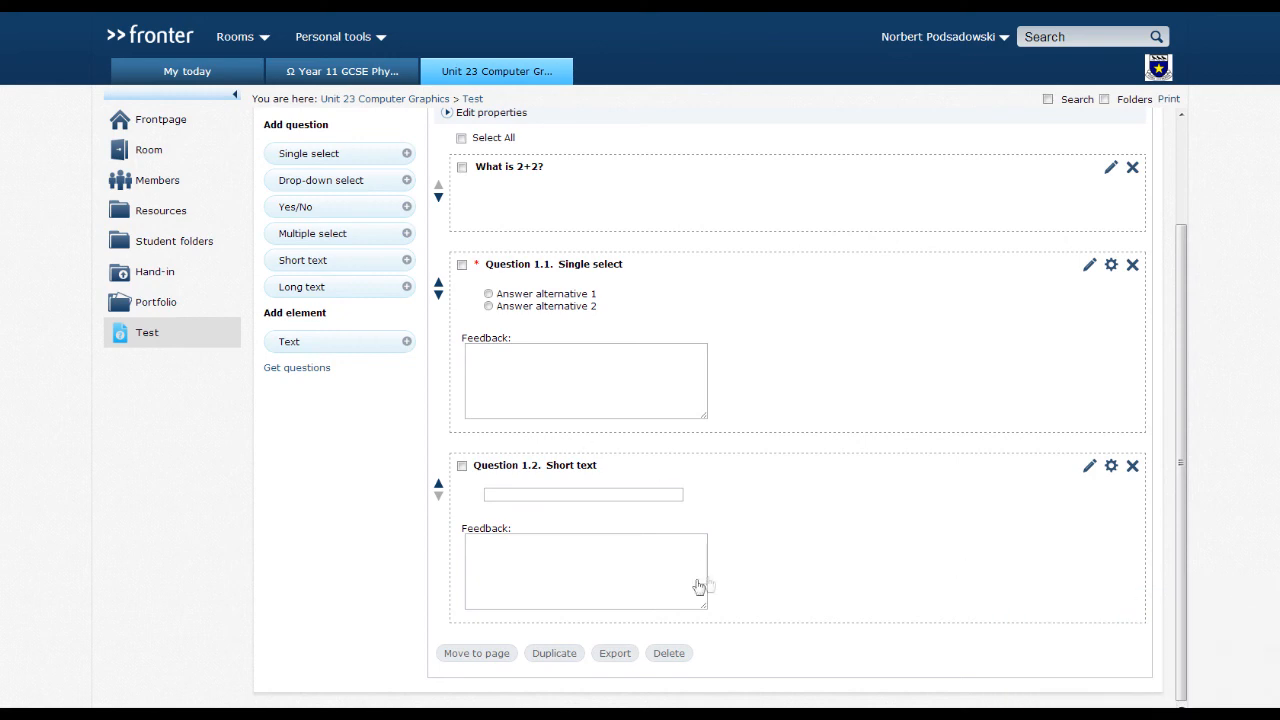
{"action": "scroll", "coordinate": [625, 320], "scroll_direction": "up", "scroll_amount": 3}
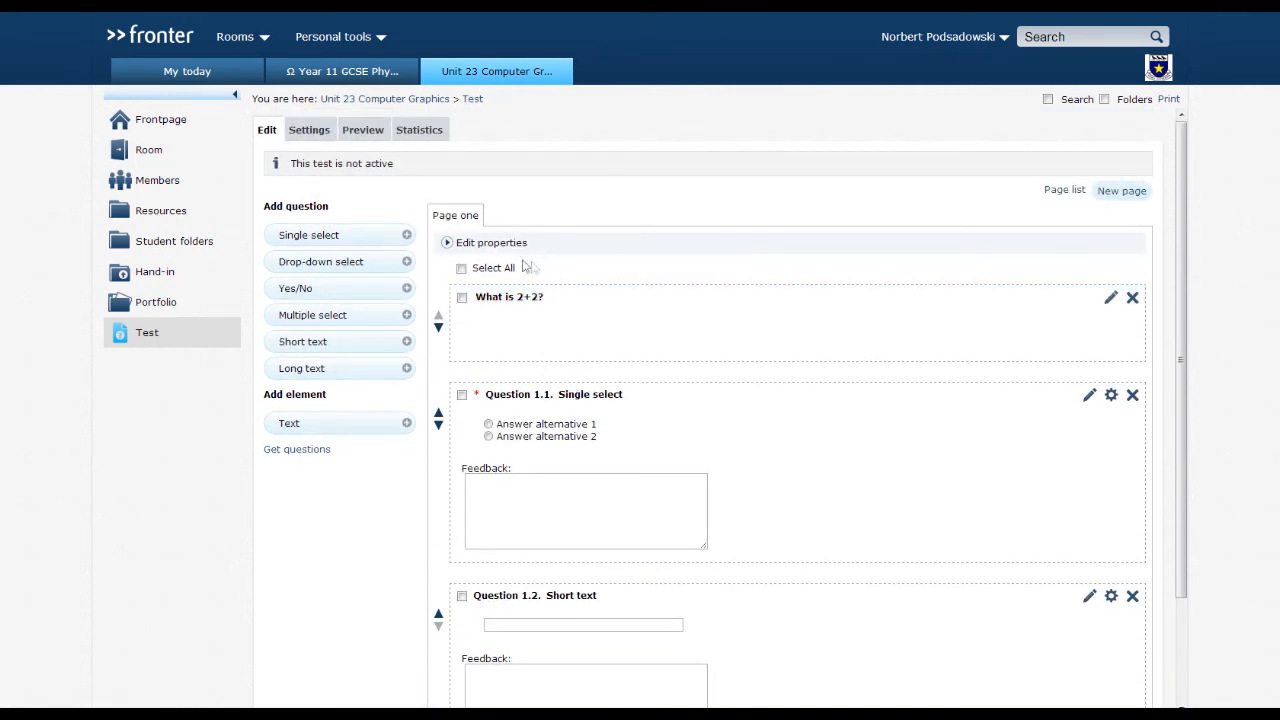
{"action": "left_click", "coordinate": [312, 130]}
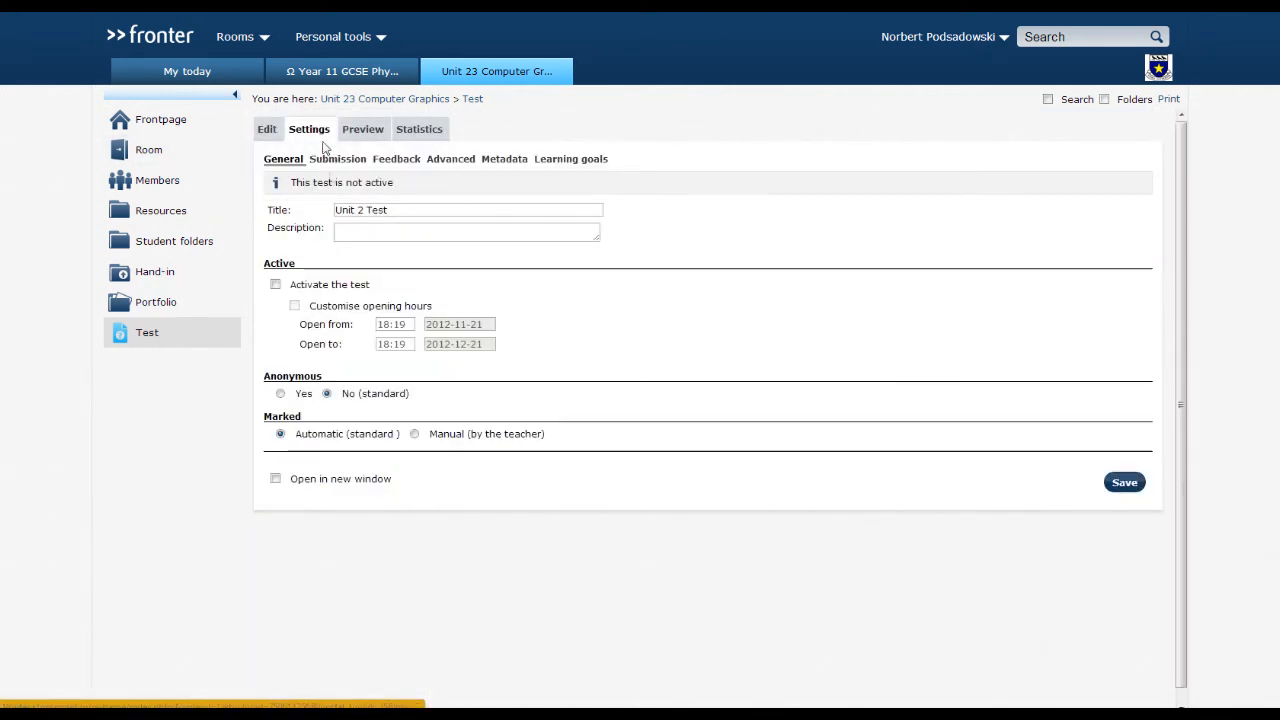
{"action": "left_click", "coordinate": [409, 229]}
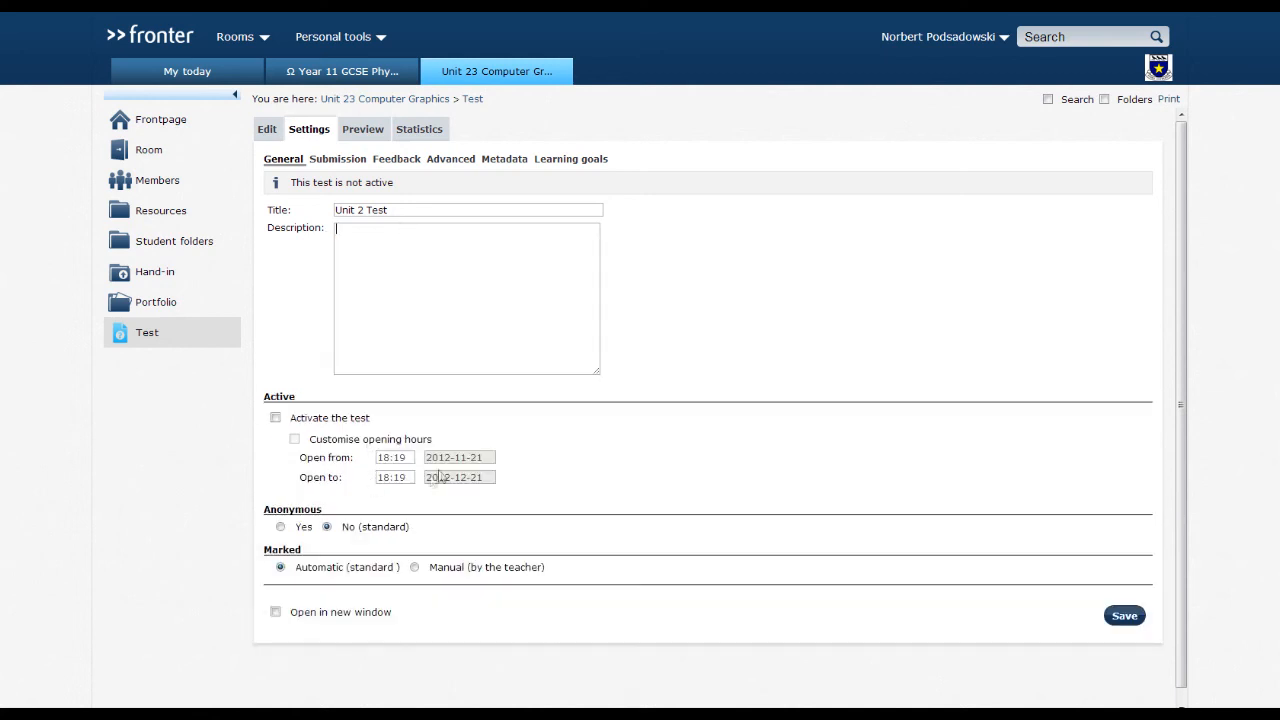
{"action": "left_click", "coordinate": [370, 430]}
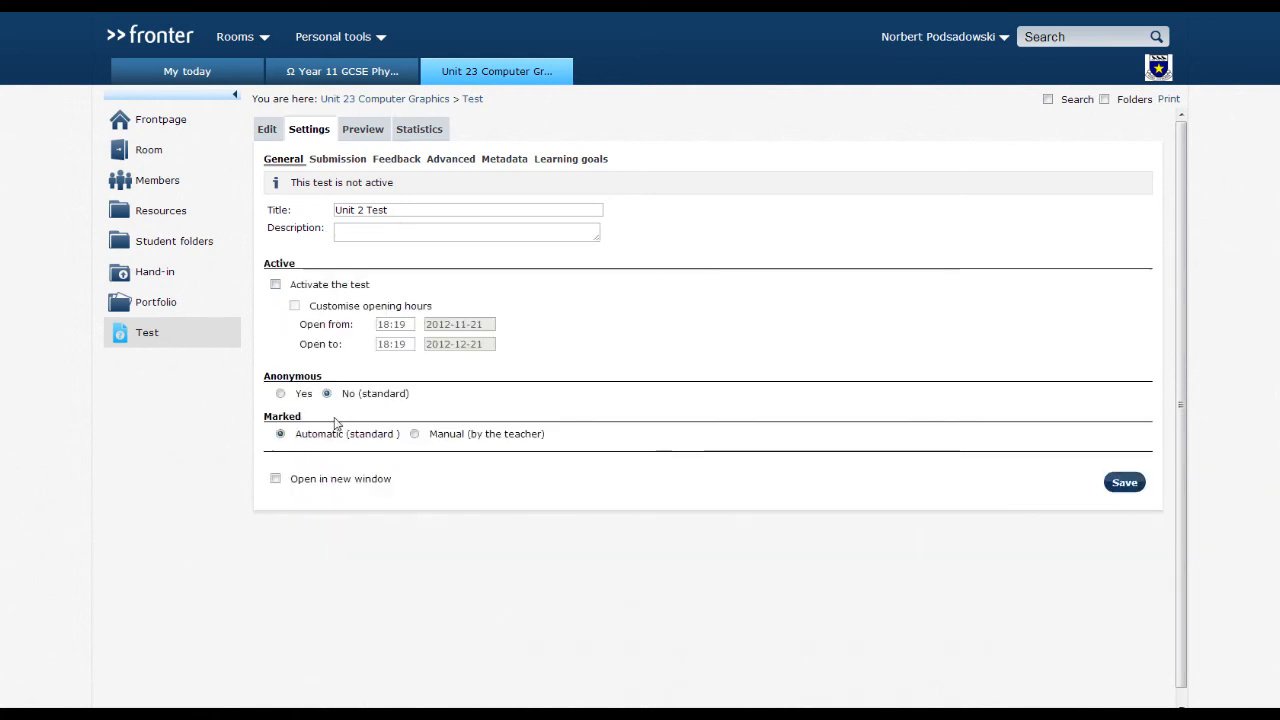
{"action": "left_click", "coordinate": [275, 284]}
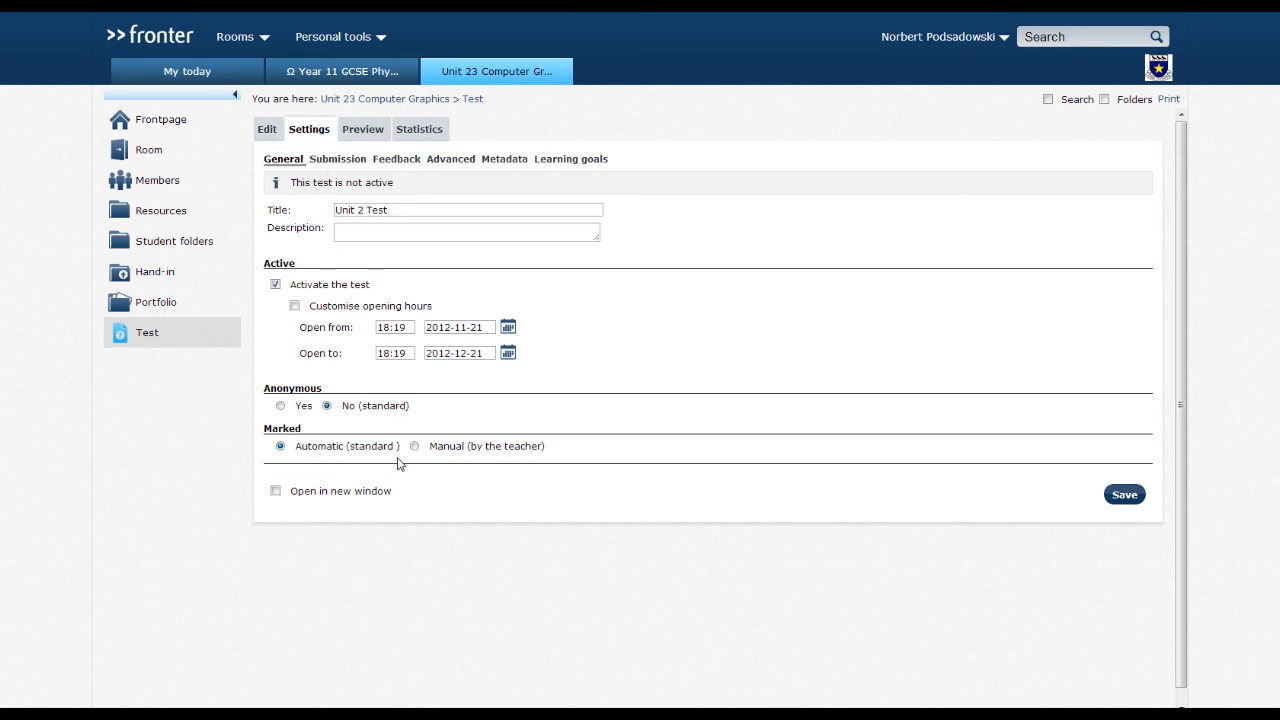
{"action": "left_click", "coordinate": [420, 449]}
Step: Preview the test with the first answer alternative selected, and examine the statistics for the test and its "What is 2+2?" item
{"action": "left_click", "coordinate": [364, 142]}
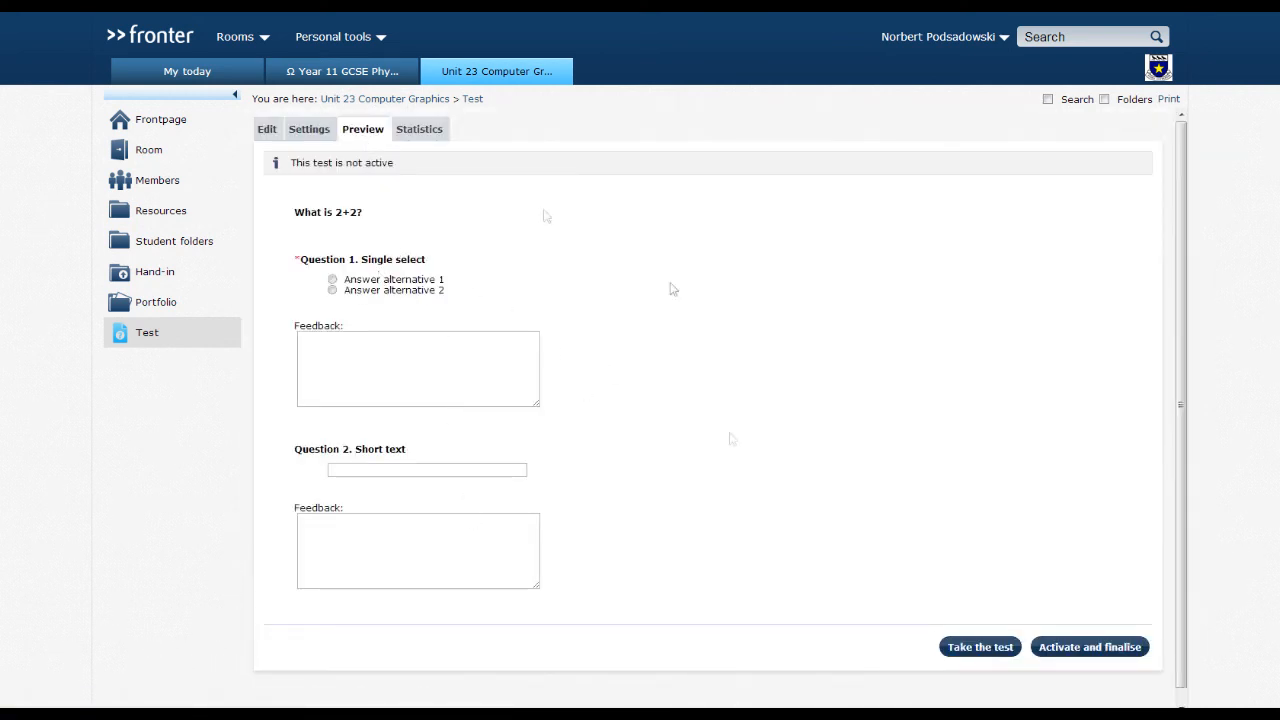
{"action": "left_click", "coordinate": [332, 280]}
{"action": "left_click", "coordinate": [425, 136]}
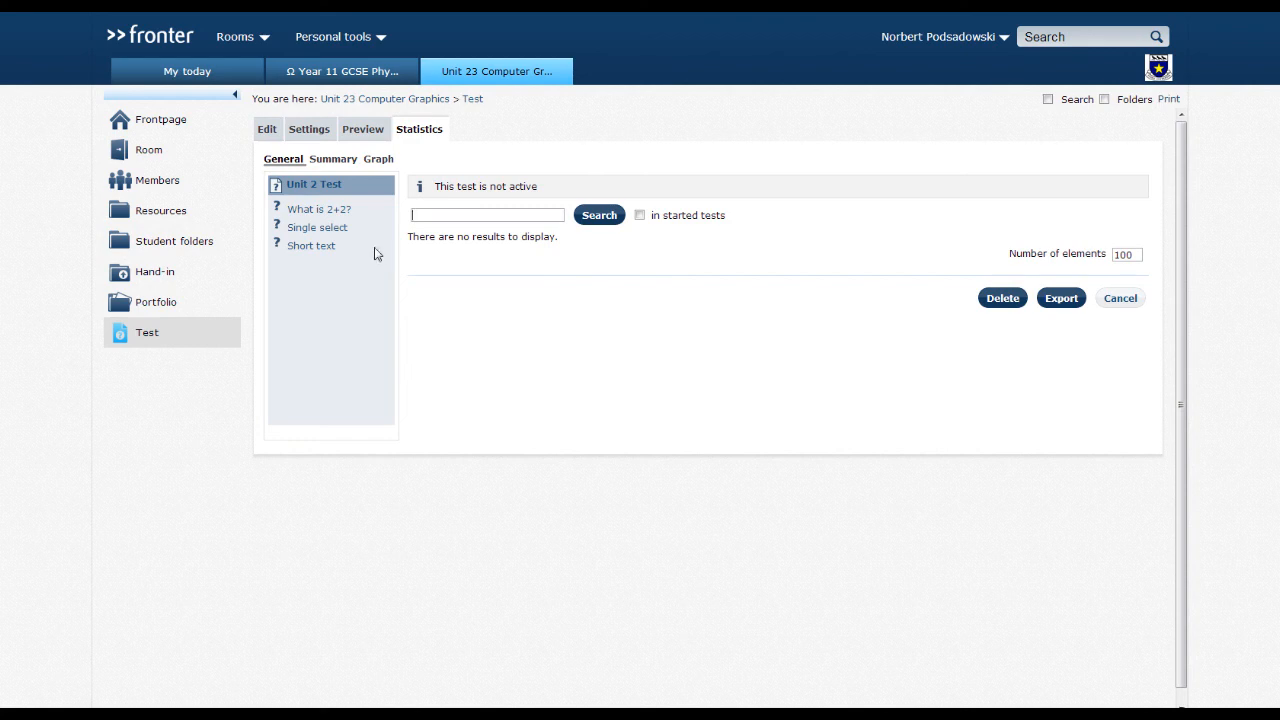
{"action": "left_click", "coordinate": [337, 213]}
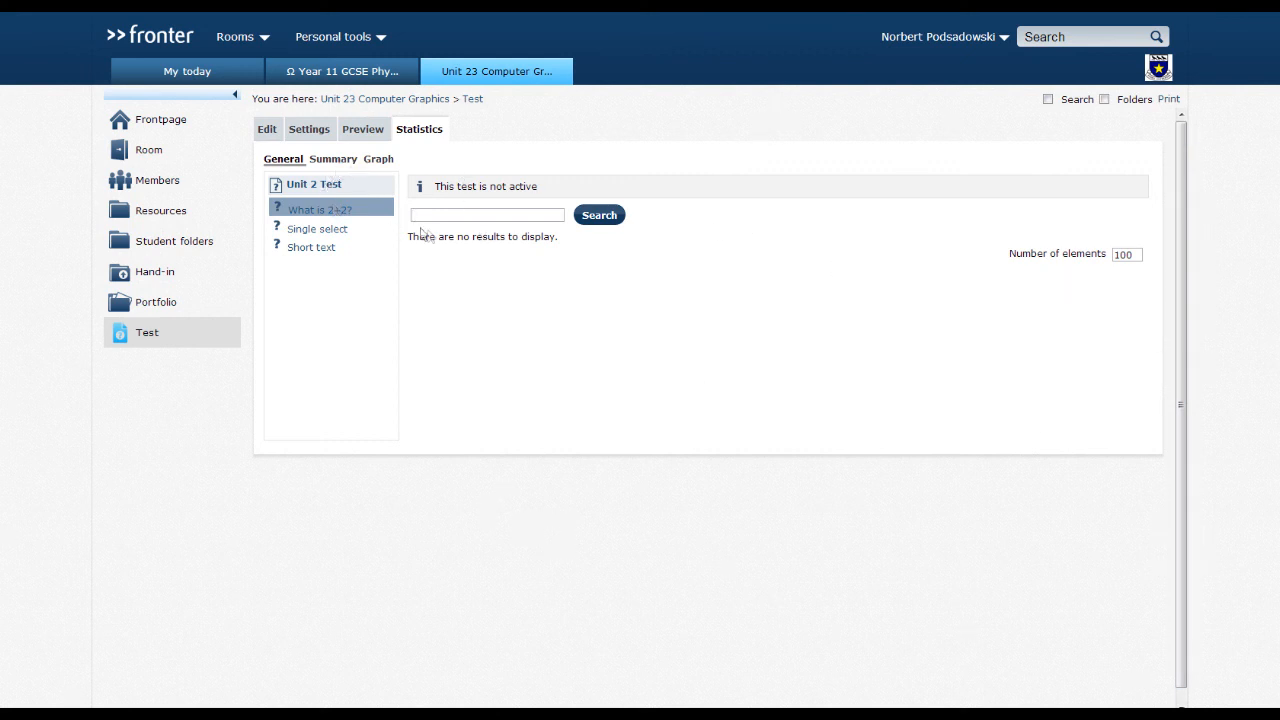
{"action": "left_click_drag", "start_coordinate": [428, 235], "coordinate": [603, 246]}
{"action": "left_click", "coordinate": [603, 246]}
Step: Review the questions on page one and save the test's general settings
{"action": "left_click", "coordinate": [266, 131]}
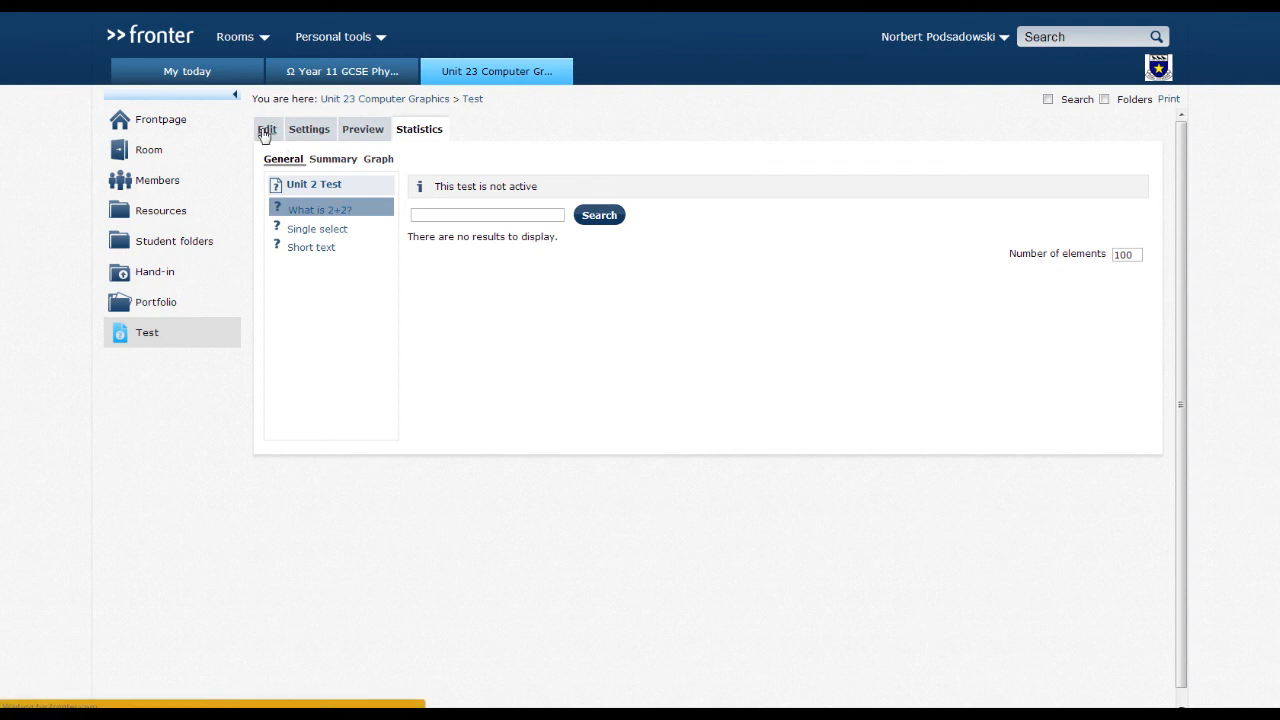
{"action": "scroll", "coordinate": [580, 226], "scroll_direction": "down", "scroll_amount": 3}
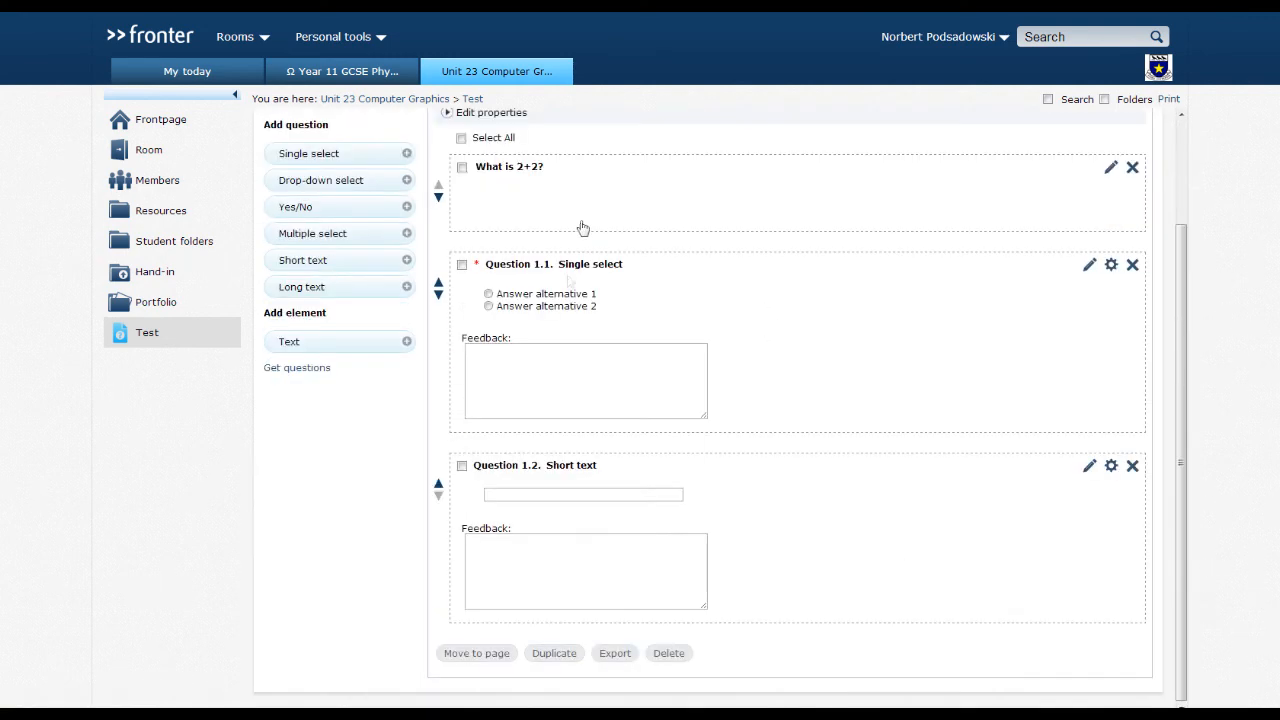
{"action": "scroll", "coordinate": [432, 488], "scroll_direction": "up", "scroll_amount": 3}
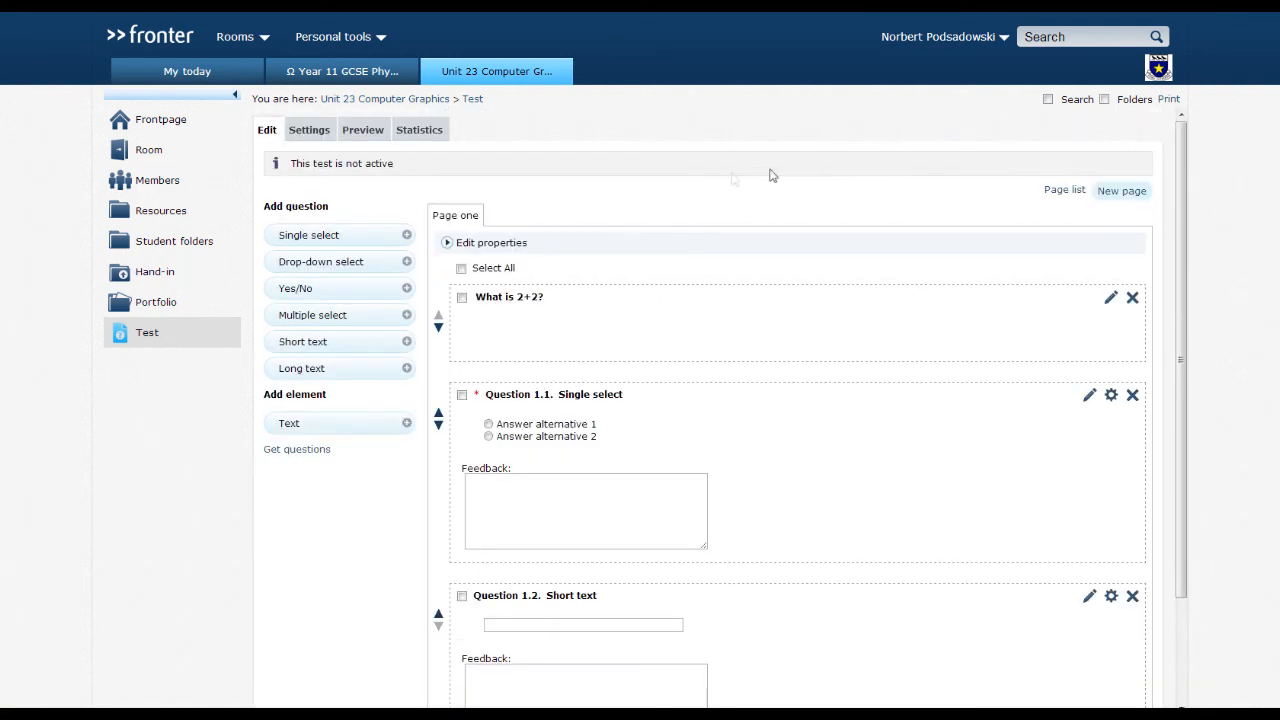
{"action": "left_click", "coordinate": [309, 130]}
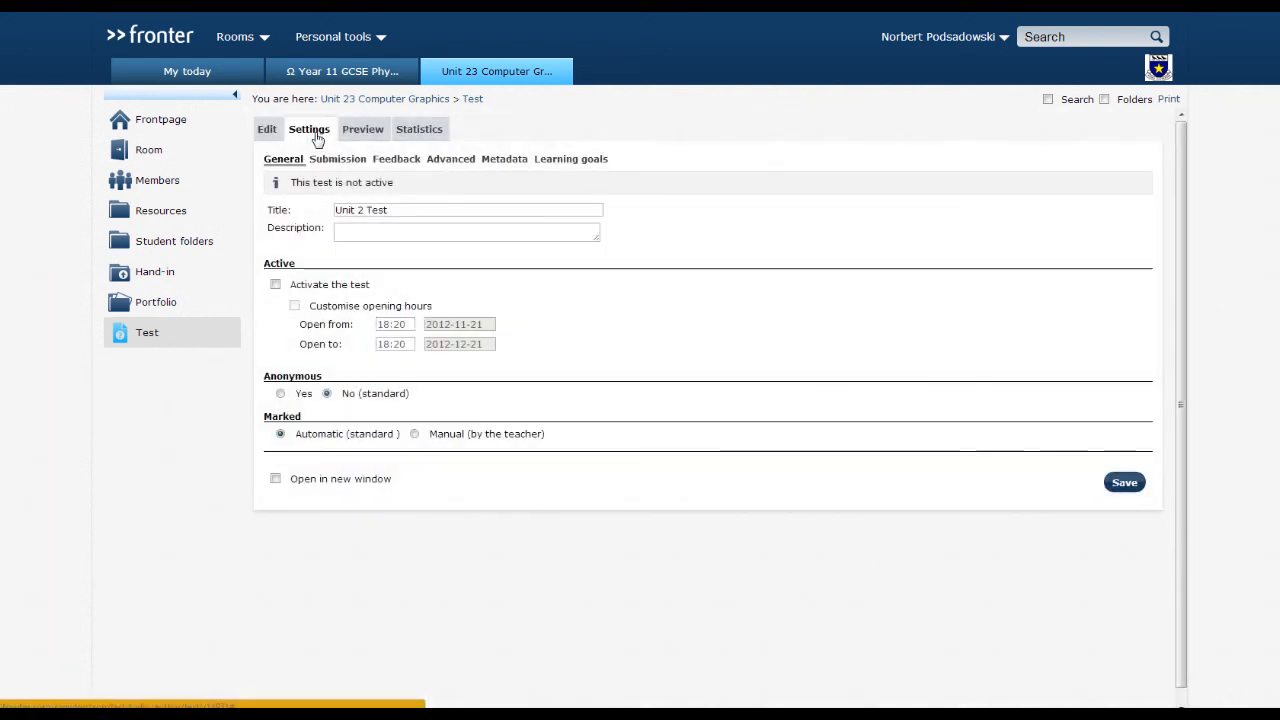
{"action": "left_click", "coordinate": [1124, 482]}
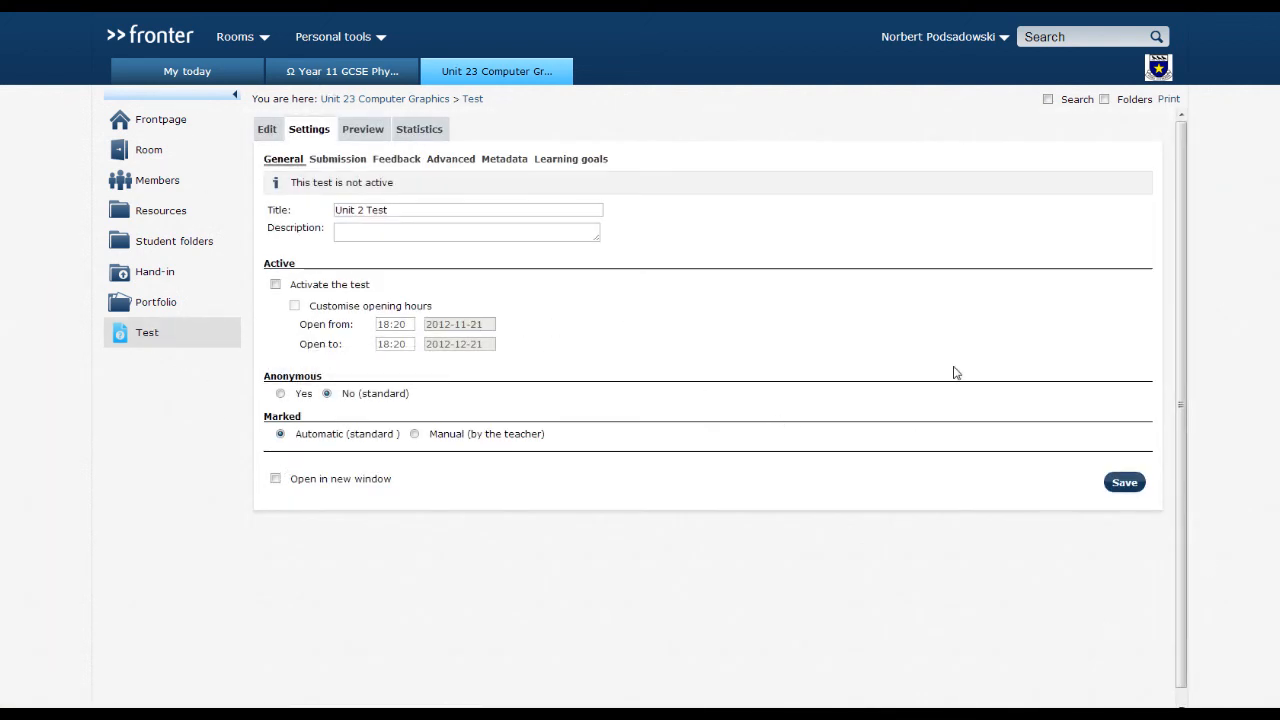
Step: Reopen "Unit 2 Test" from the room's test list and return to the list
{"action": "left_click", "coordinate": [146, 333]}
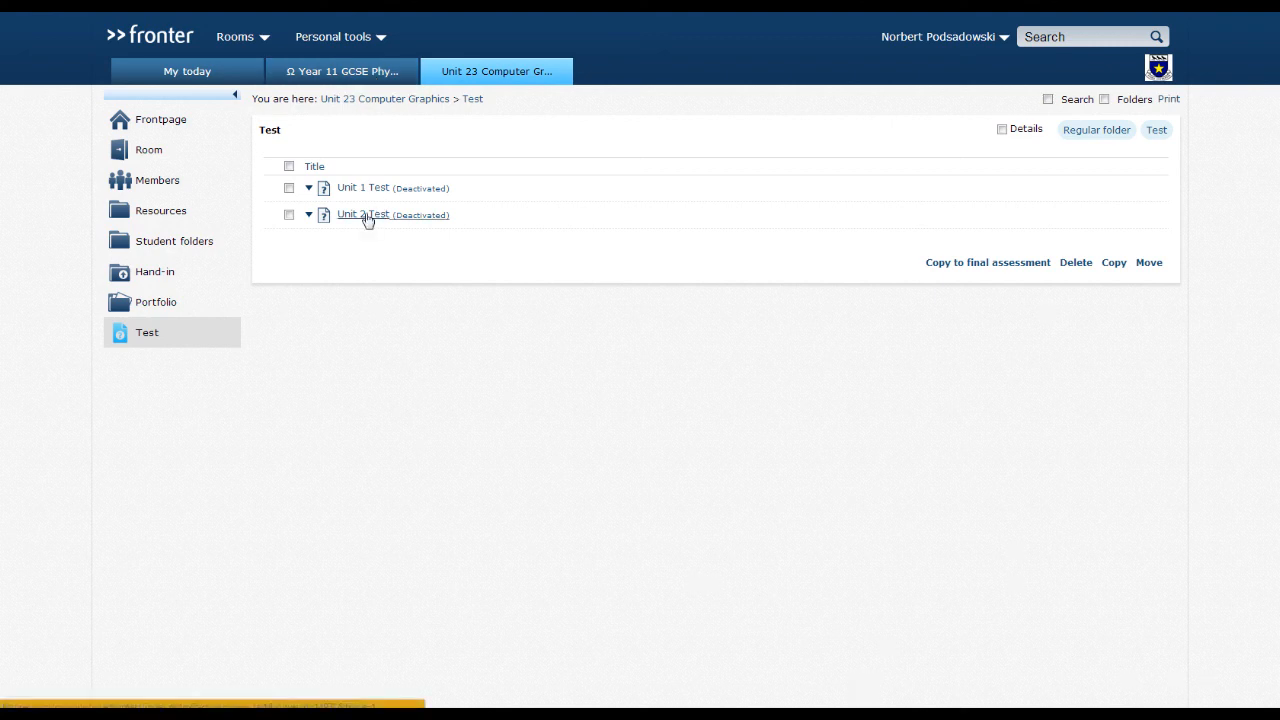
{"action": "left_click", "coordinate": [415, 219]}
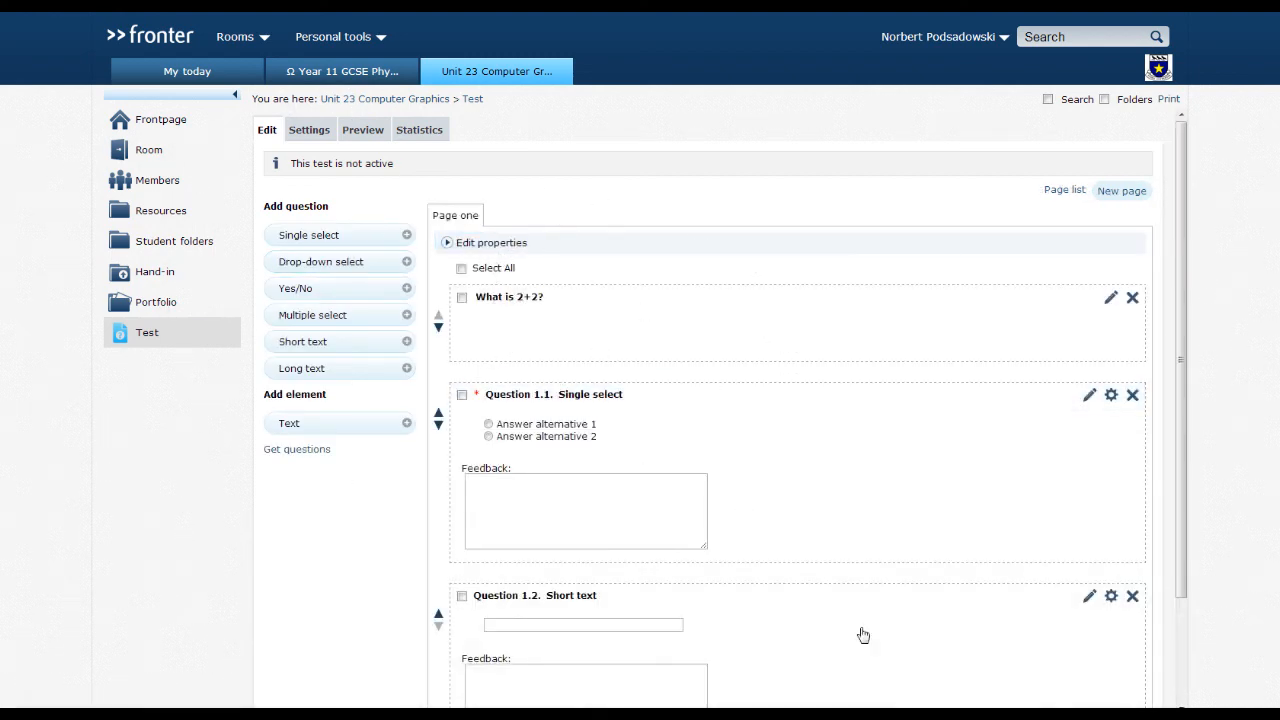
{"action": "left_click", "coordinate": [145, 338]}
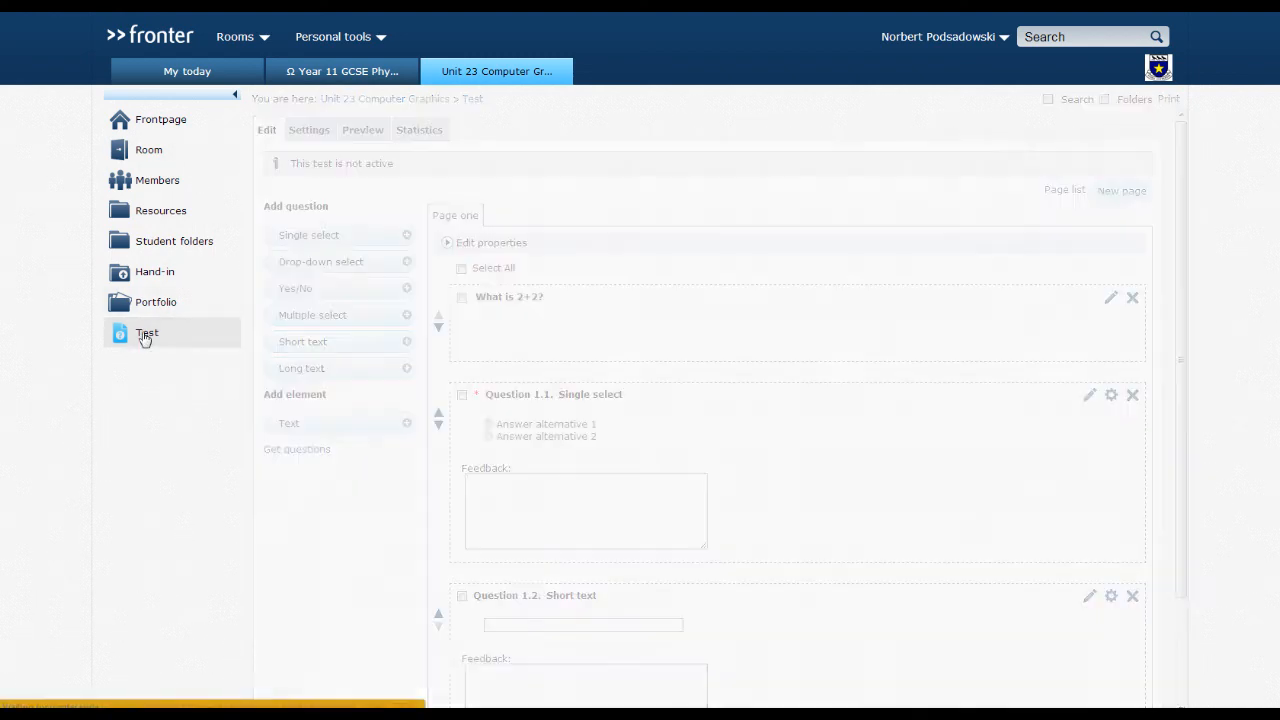